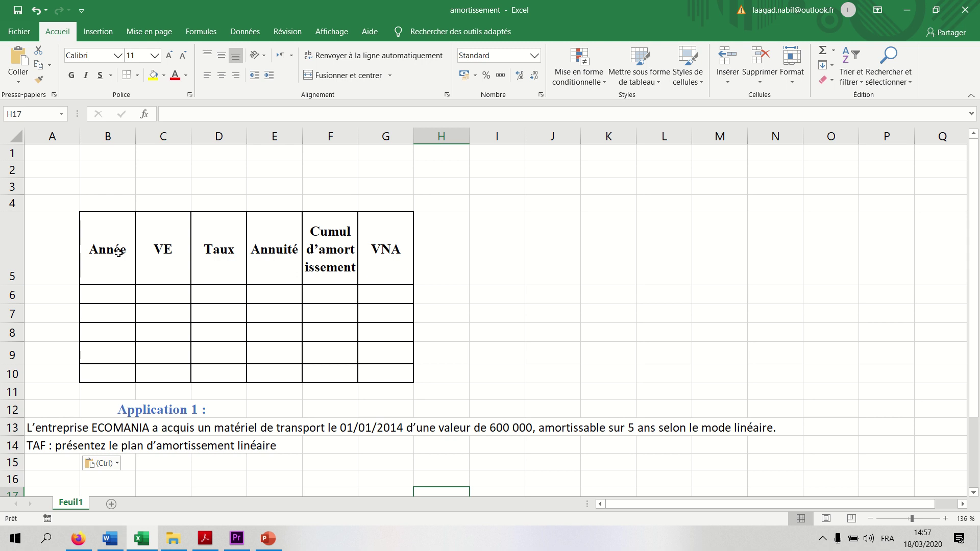
Review the amortization table's column headers, from Année to VNA, and the exercise statement for Application 1
{"action": "left_click", "coordinate": [118, 253]}
{"action": "left_click", "coordinate": [171, 259]}
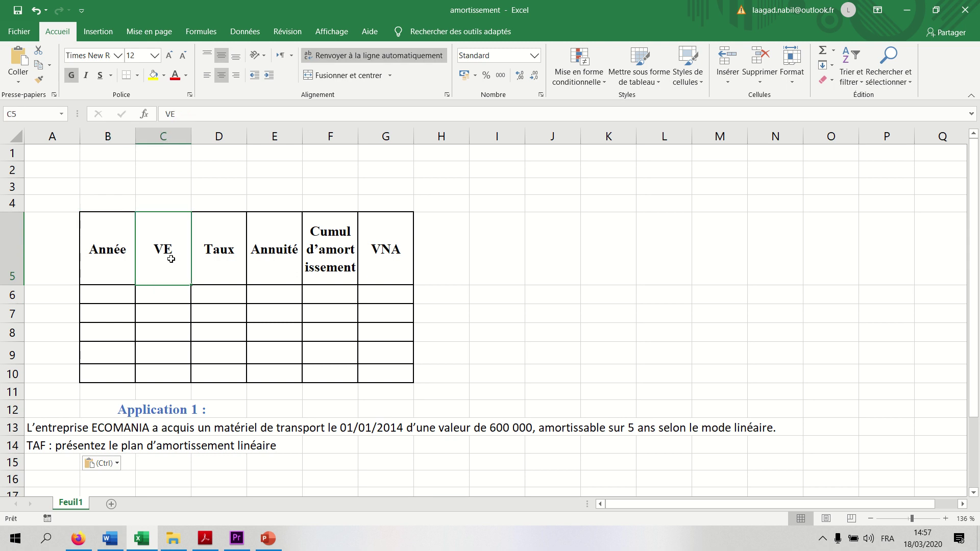
{"action": "left_click", "coordinate": [222, 259]}
{"action": "left_click", "coordinate": [276, 259]}
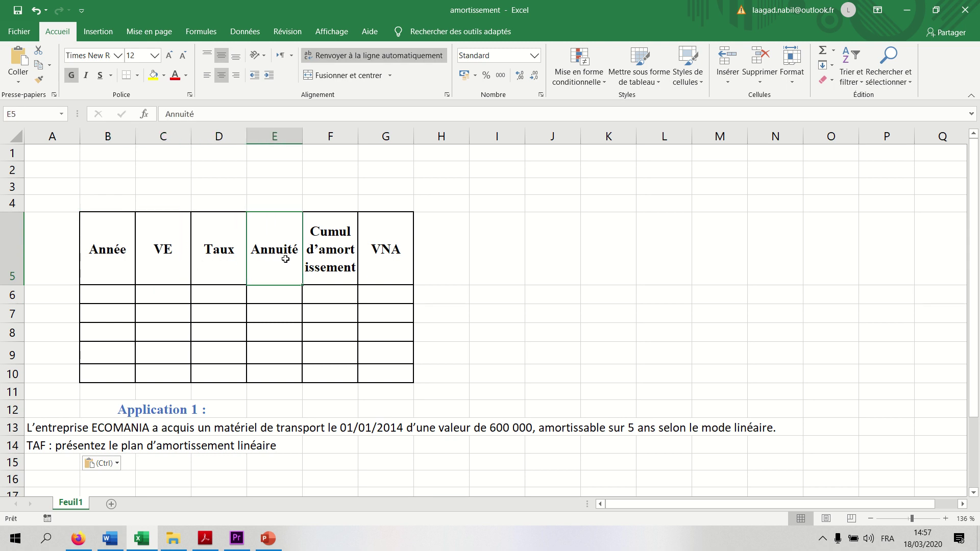
{"action": "left_click", "coordinate": [326, 257]}
{"action": "left_click", "coordinate": [382, 256]}
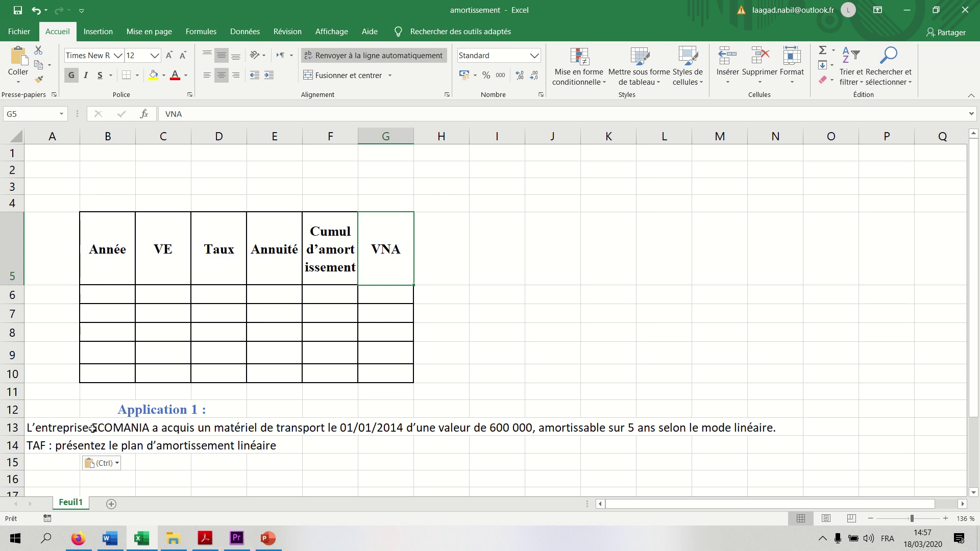
{"action": "left_click", "coordinate": [45, 429]}
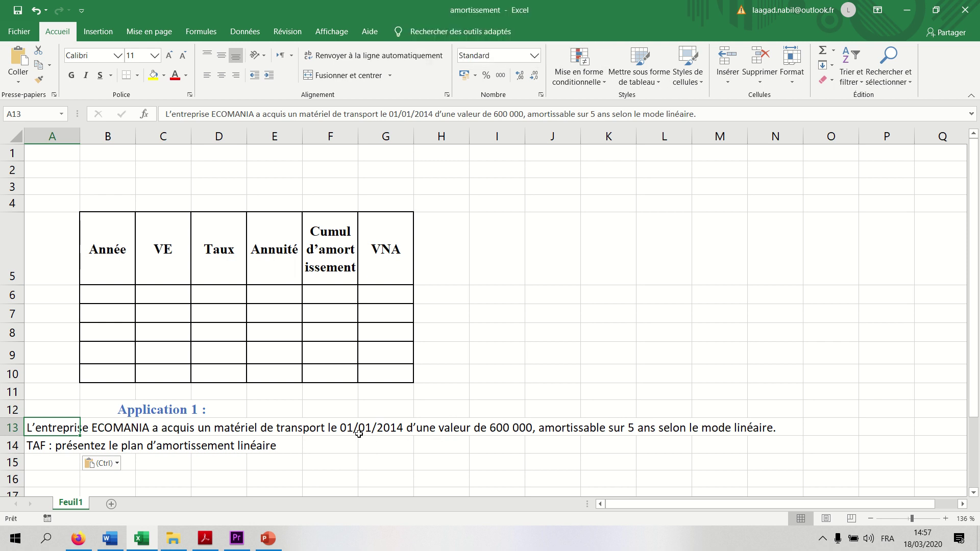
Fill the Année column in B6:B10 with the years 2014 through 2018
{"action": "left_click", "coordinate": [114, 292]}
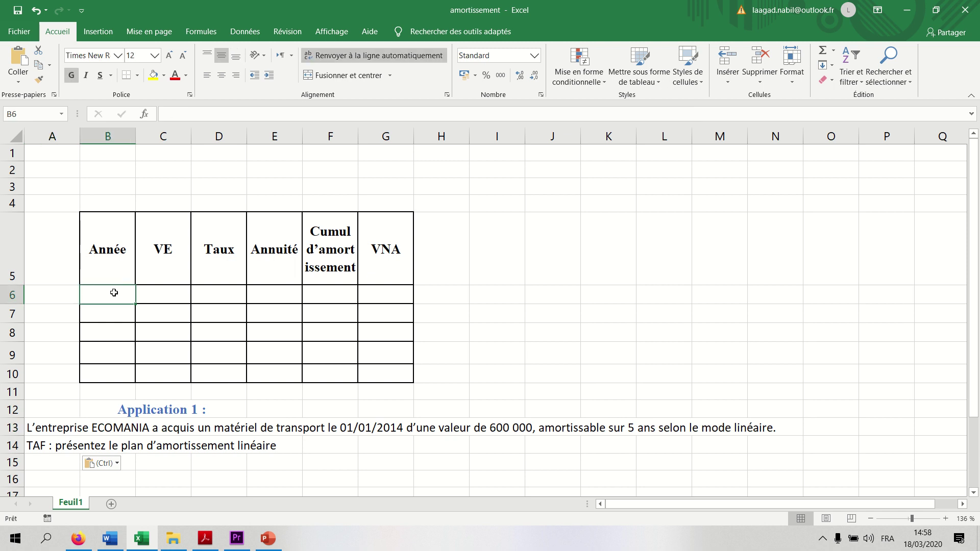
{"action": "type", "text": "2014"}
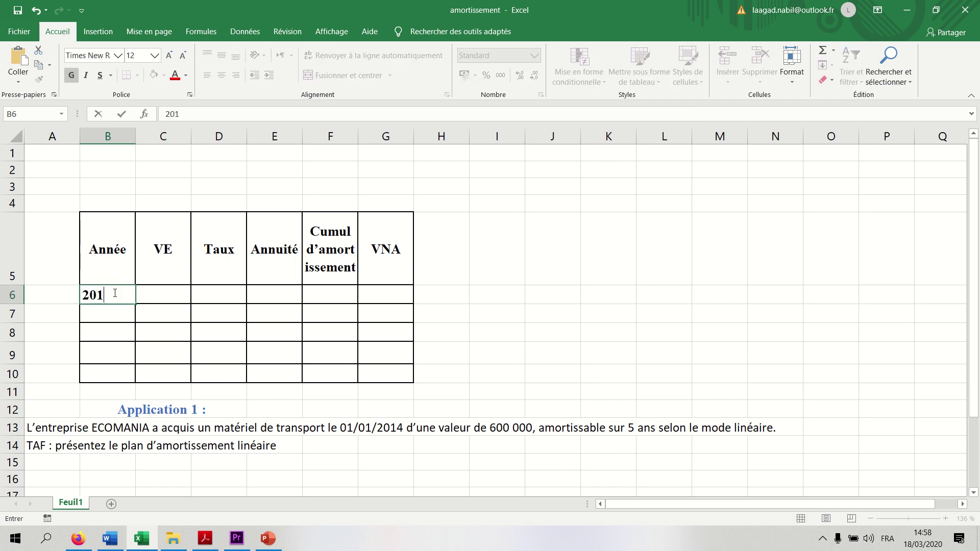
{"action": "key", "text": "Return"}
{"action": "type", "text": "2015"}
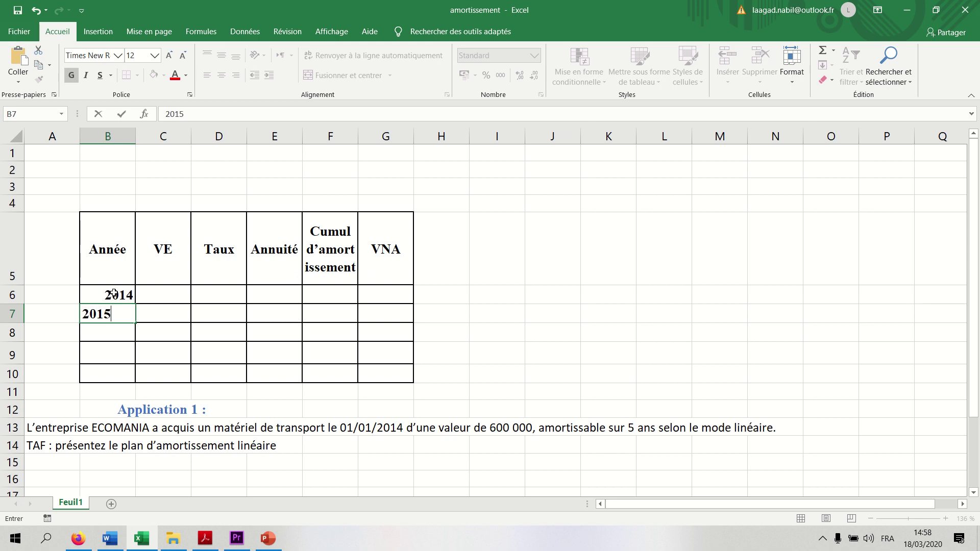
{"action": "key", "text": "Return"}
{"action": "type", "text": "2016"}
{"action": "key", "text": "Return"}
{"action": "type", "text": "2017"}
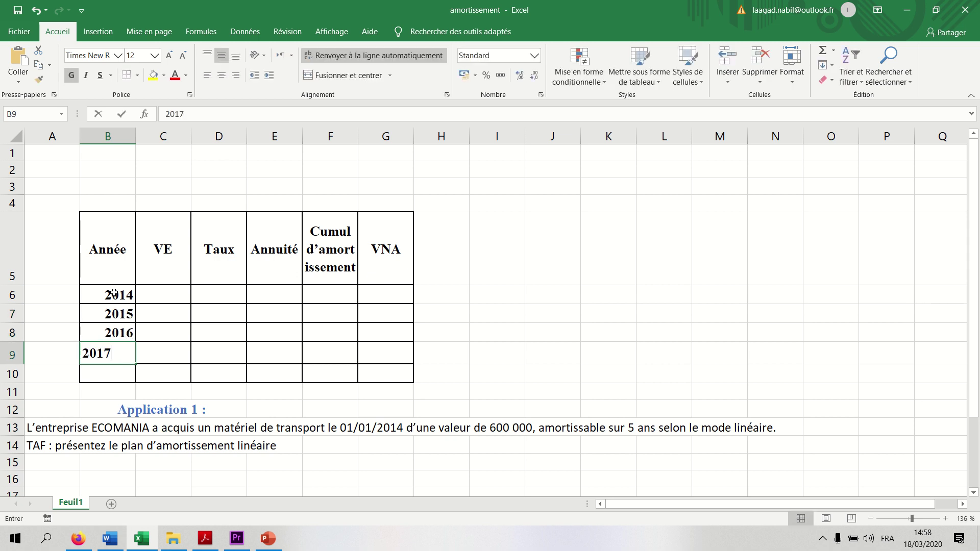
{"action": "key", "text": "Return"}
{"action": "type", "text": "2018"}
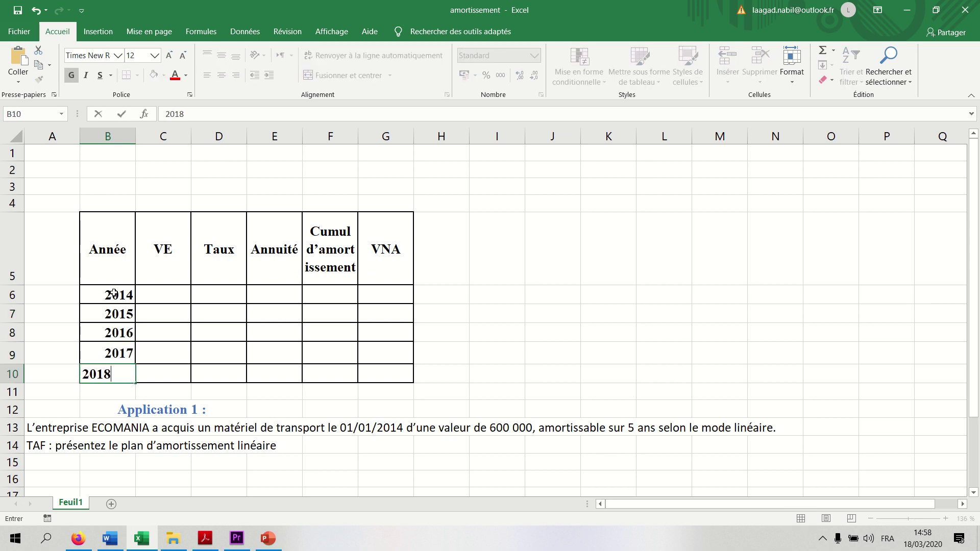
{"action": "key", "text": "Return"}
{"action": "left_click_drag", "start_coordinate": [113, 293], "coordinate": [115, 372]}
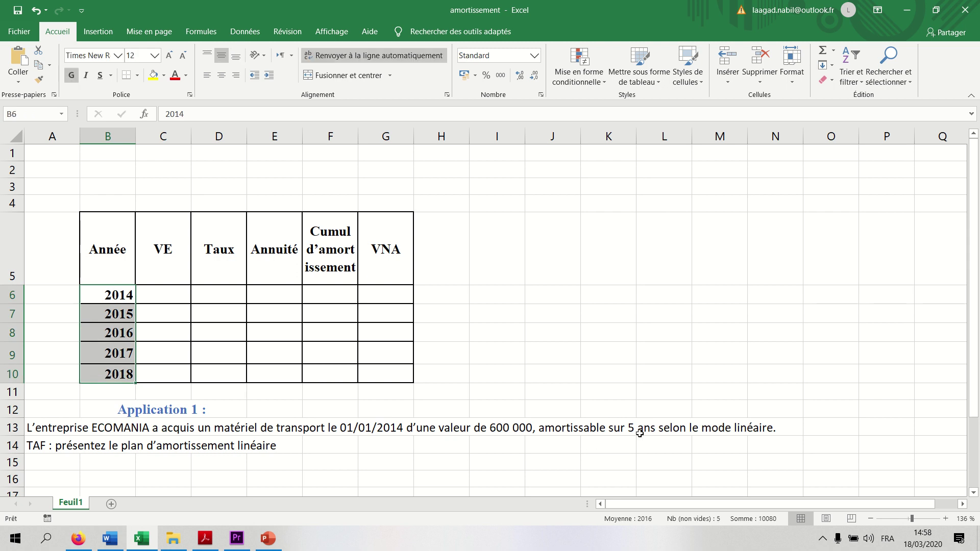
{"action": "left_click", "coordinate": [599, 432]}
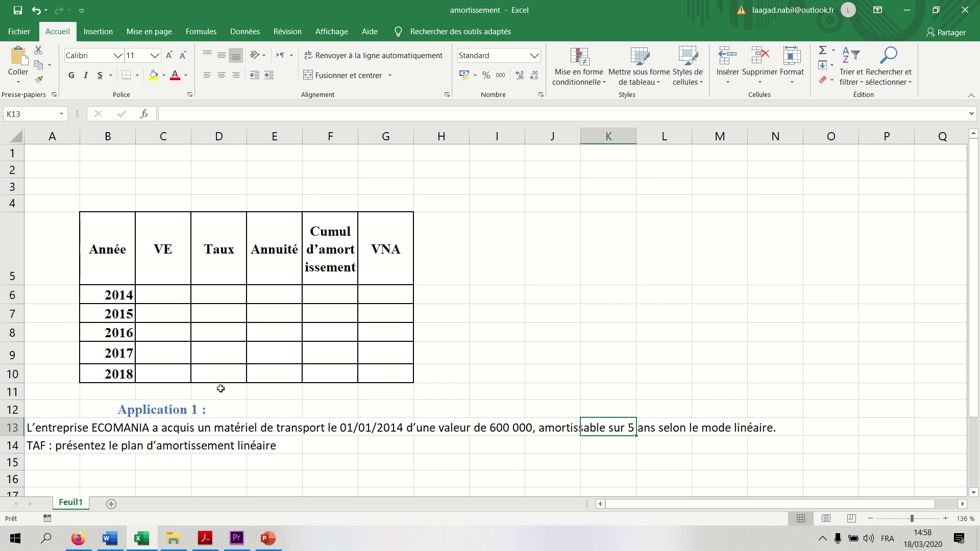
Enter 600000 as the 2014 VE in C6 and copy it down to the 2018 row
{"action": "left_click", "coordinate": [163, 295]}
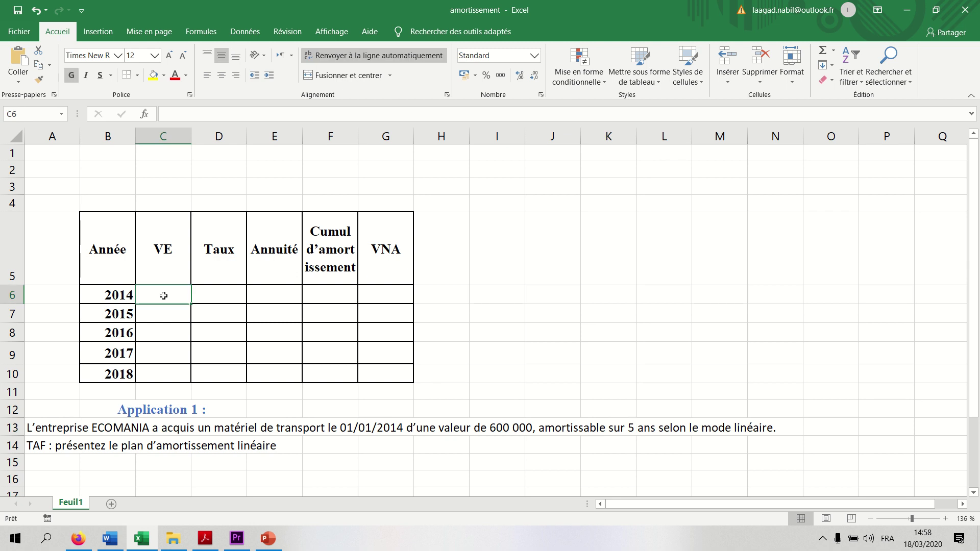
{"action": "type", "text": "60"}
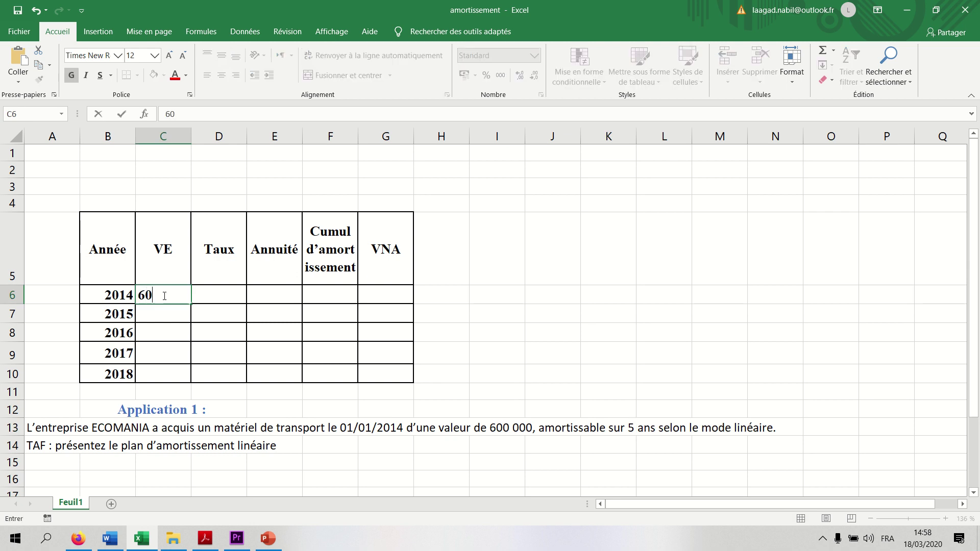
{"action": "type", "text": "0000"}
{"action": "key", "text": "Return"}
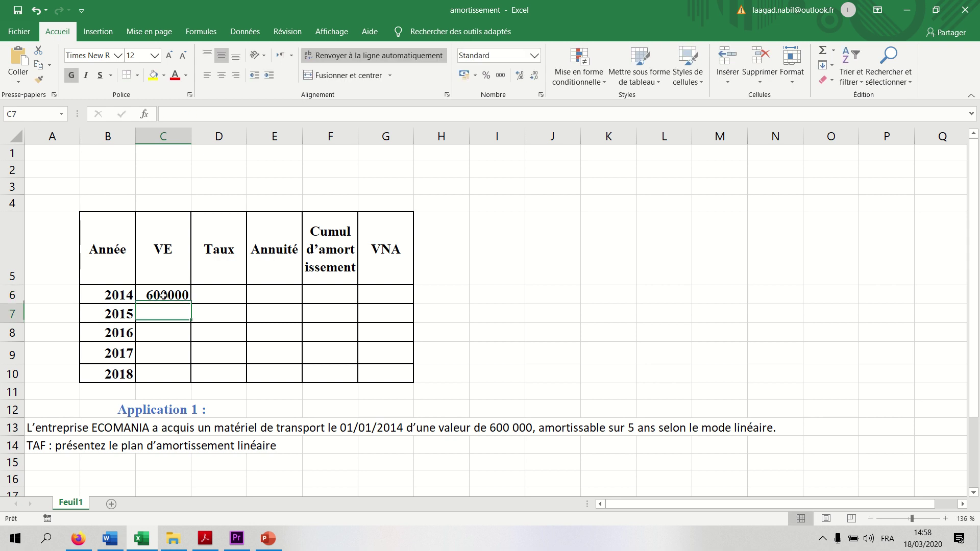
{"action": "left_click", "coordinate": [170, 302]}
{"action": "left_click_drag", "start_coordinate": [191, 304], "coordinate": [181, 378]}
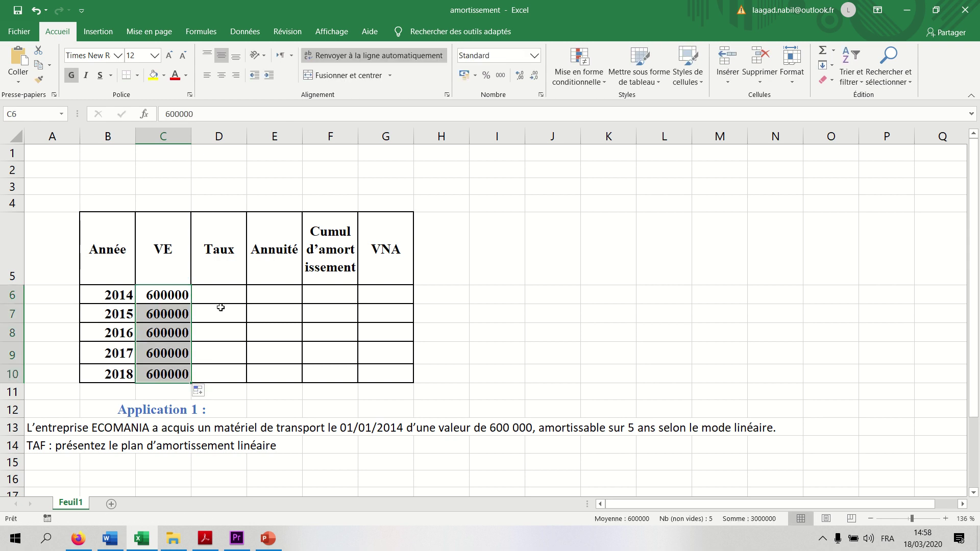
Calculate the 2014 Taux in D6 with =100/5 and copy the formula down to D10
{"action": "mouse_move", "coordinate": [239, 299]}
{"action": "left_mouse_down"}
{"action": "mouse_move", "coordinate": [229, 312]}
{"action": "mouse_move", "coordinate": [233, 299]}
{"action": "left_mouse_up"}
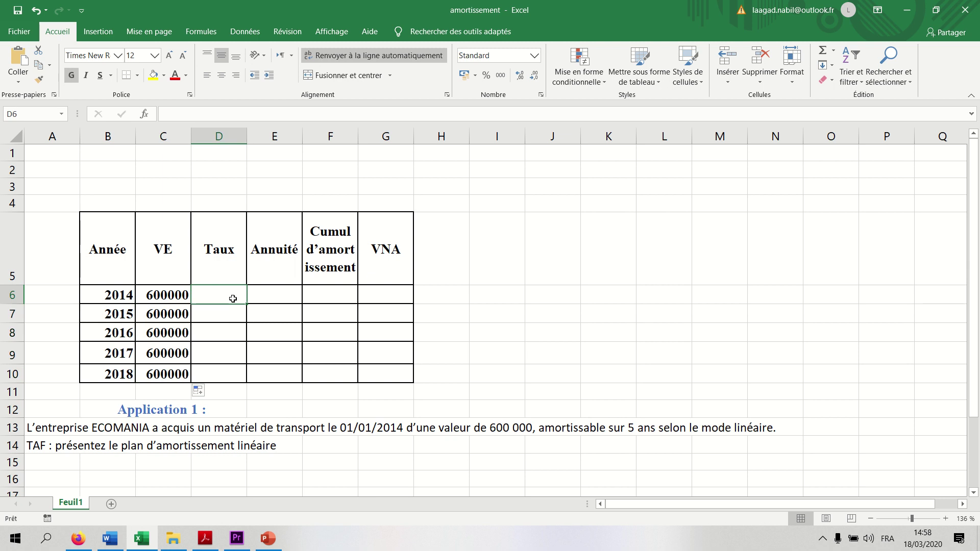
{"action": "type", "text": "="}
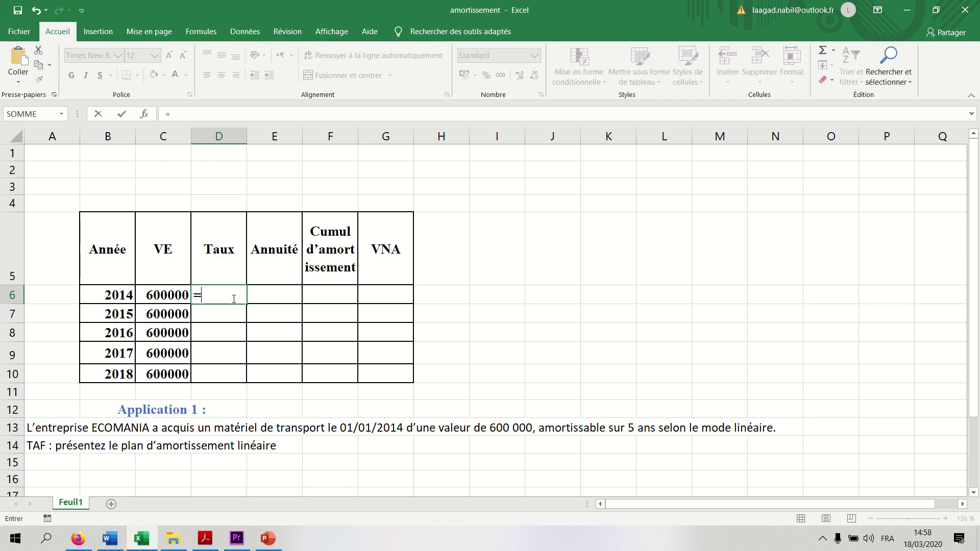
{"action": "type", "text": "100/5"}
{"action": "key", "text": "Return"}
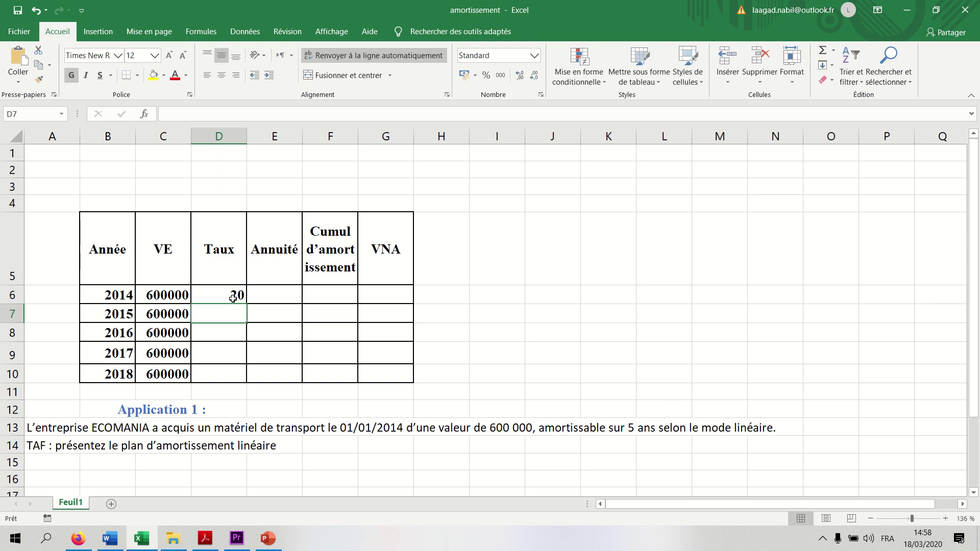
{"action": "left_click", "coordinate": [240, 301]}
{"action": "left_click_drag", "start_coordinate": [247, 304], "coordinate": [245, 375]}
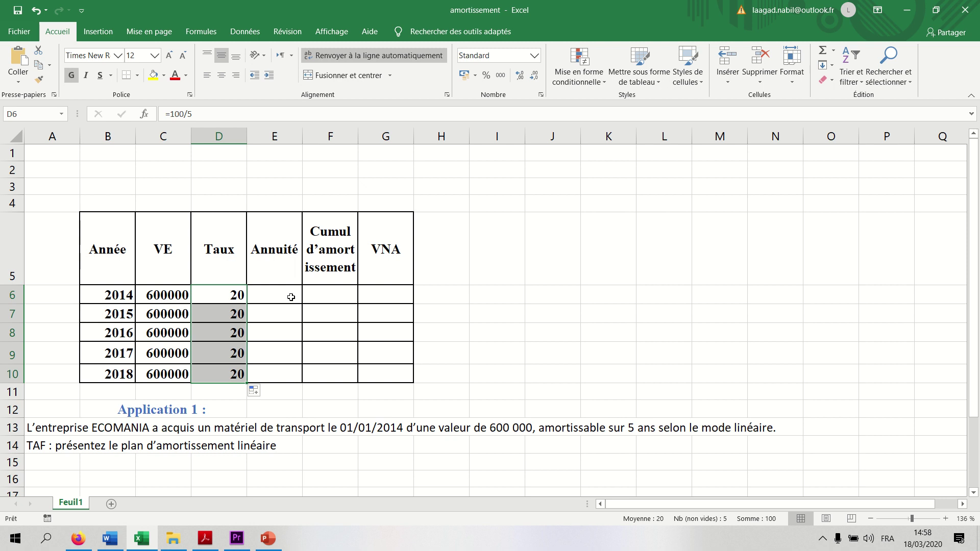
Write the annuity formula note "vex20x12/1200" in J6, beside the table
{"action": "left_click", "coordinate": [290, 297]}
{"action": "left_click", "coordinate": [564, 300]}
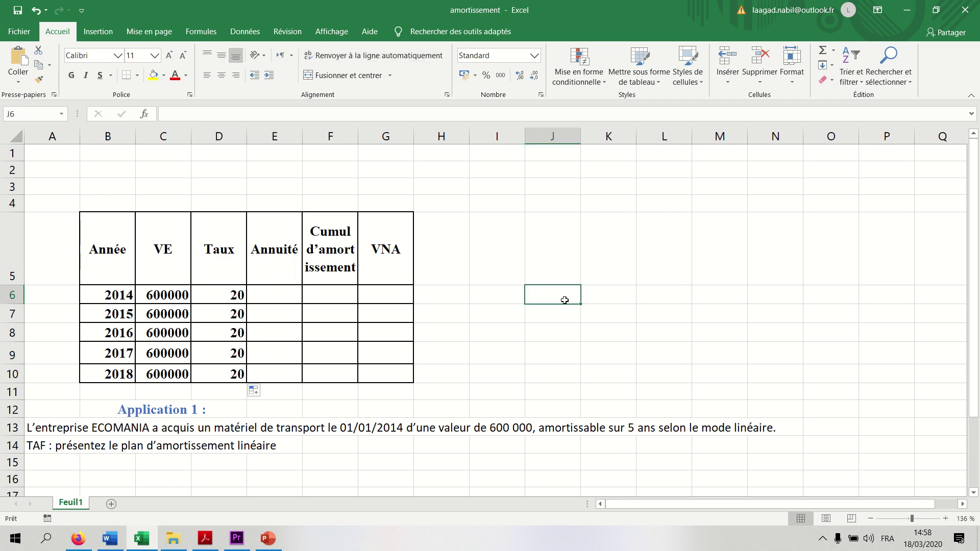
{"action": "type", "text": "ve*"}
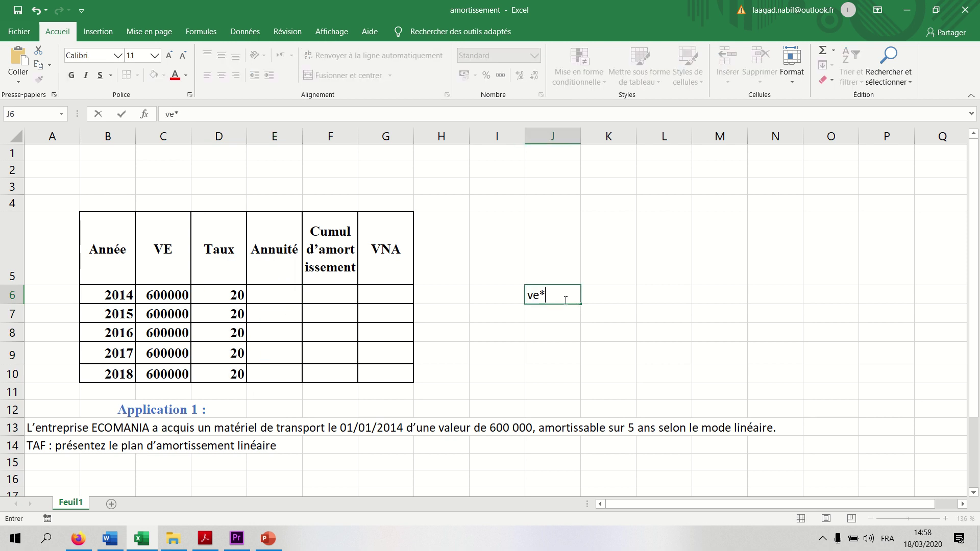
{"action": "key", "text": "BackSpace"}
{"action": "type", "text": "x20x"}
{"action": "type", "text": "12/1200"}
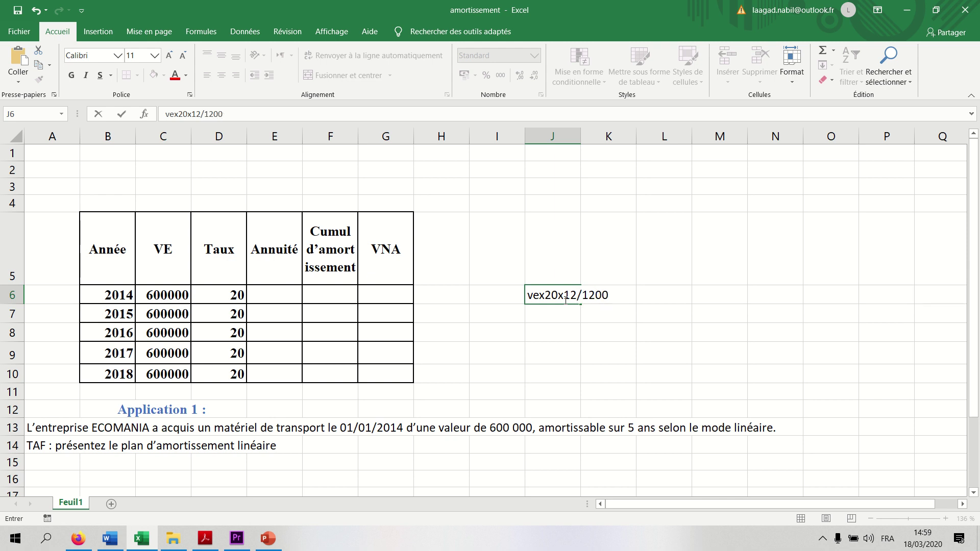
Add the alternative annuity formula note "vex20% x 12/12" in J7
{"action": "left_click", "coordinate": [554, 314]}
{"action": "type", "text": "v"}
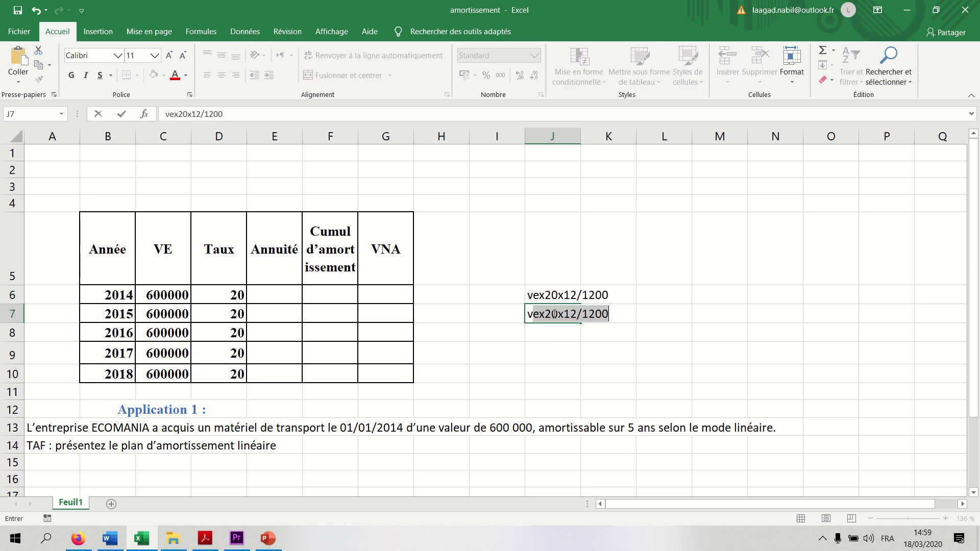
{"action": "type", "text": "ex20%"}
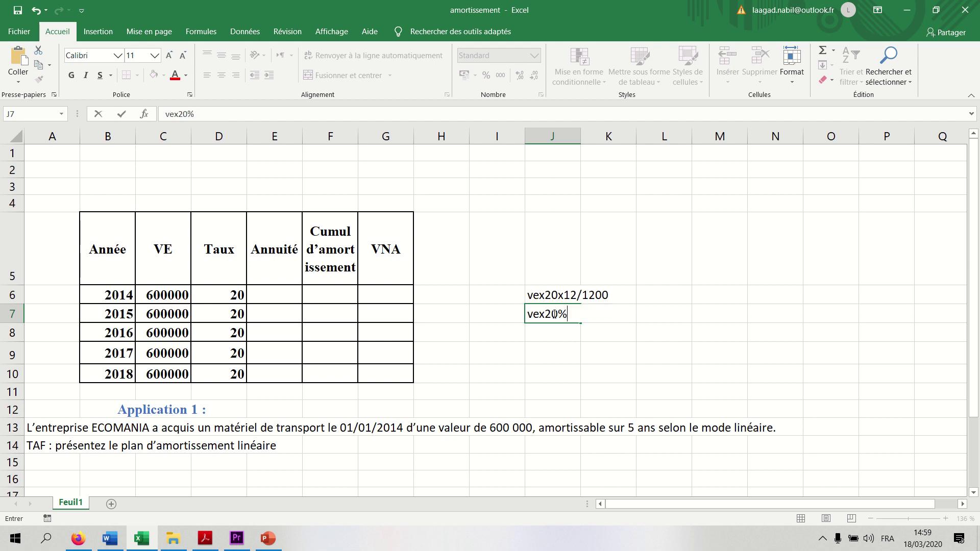
{"action": "type", "text": " x 12/12"}
{"action": "left_click", "coordinate": [556, 396]}
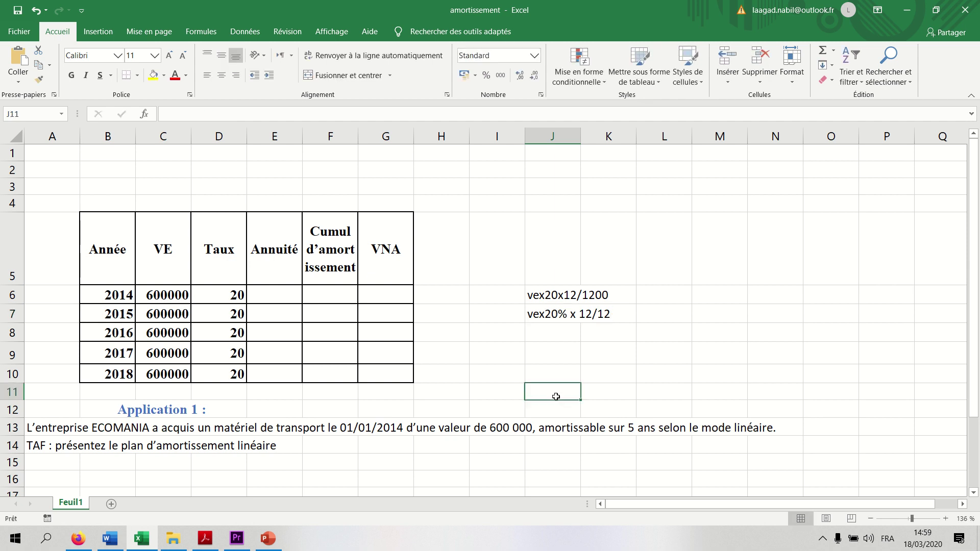
Calculate the 2014 Annuité in E6 with =C6*D6*12/1200 and copy the formula down to E10
{"action": "left_click", "coordinate": [270, 295]}
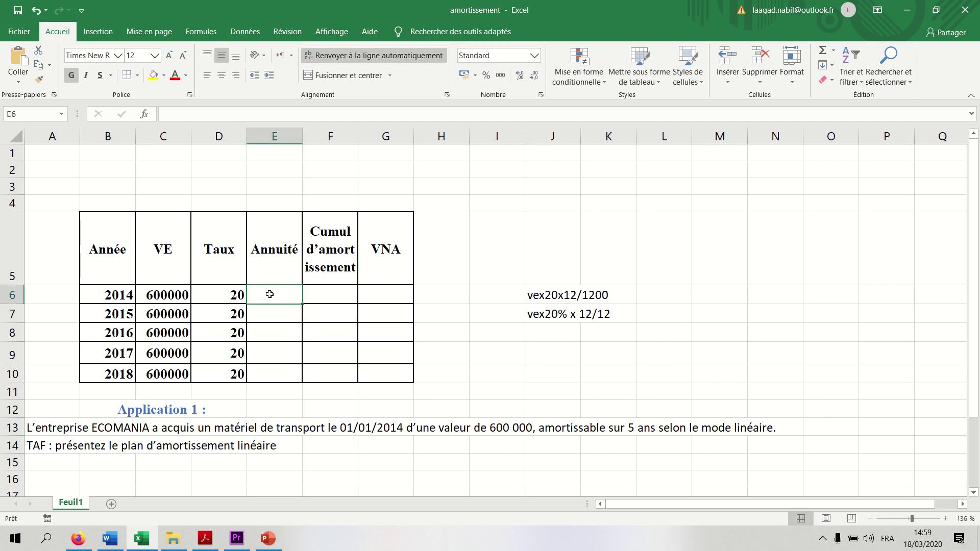
{"action": "type", "text": "="}
{"action": "left_click", "coordinate": [148, 295]}
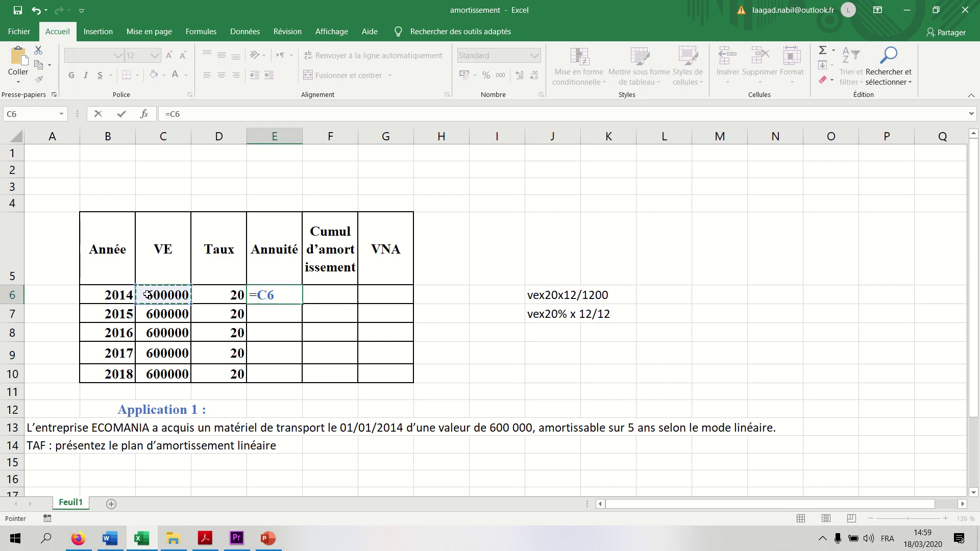
{"action": "type", "text": "*"}
{"action": "left_click", "coordinate": [232, 295]}
{"action": "type", "text": "*"}
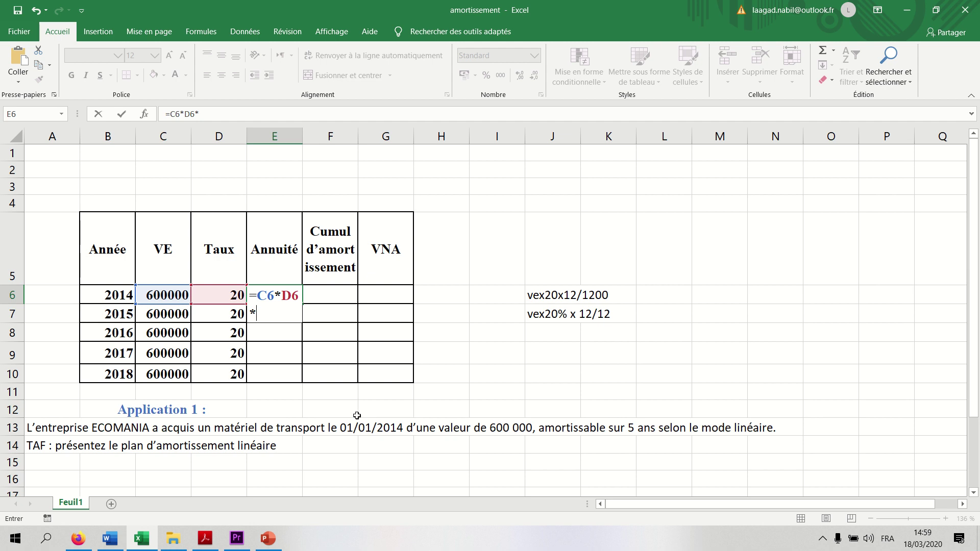
{"action": "type", "text": "12/1200"}
{"action": "key", "text": "Return"}
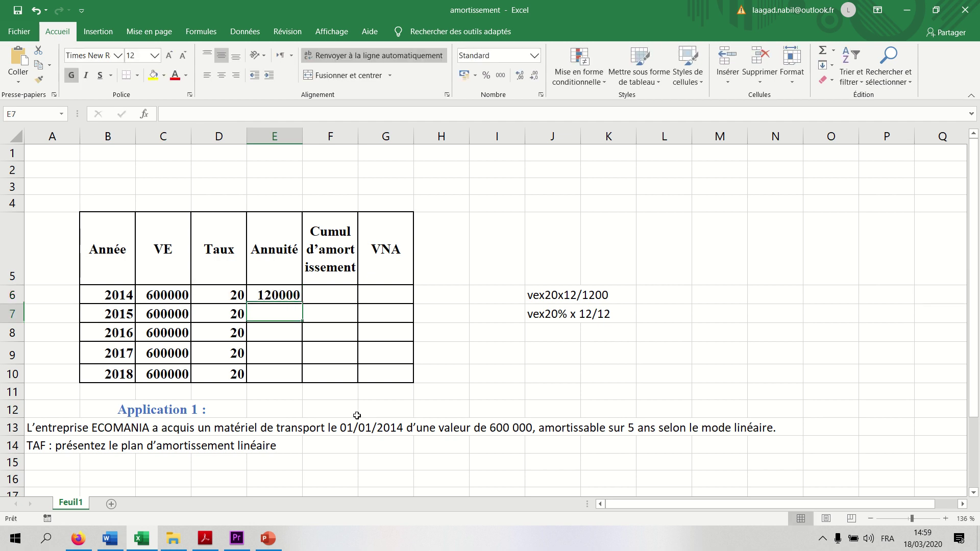
{"action": "left_click", "coordinate": [288, 294]}
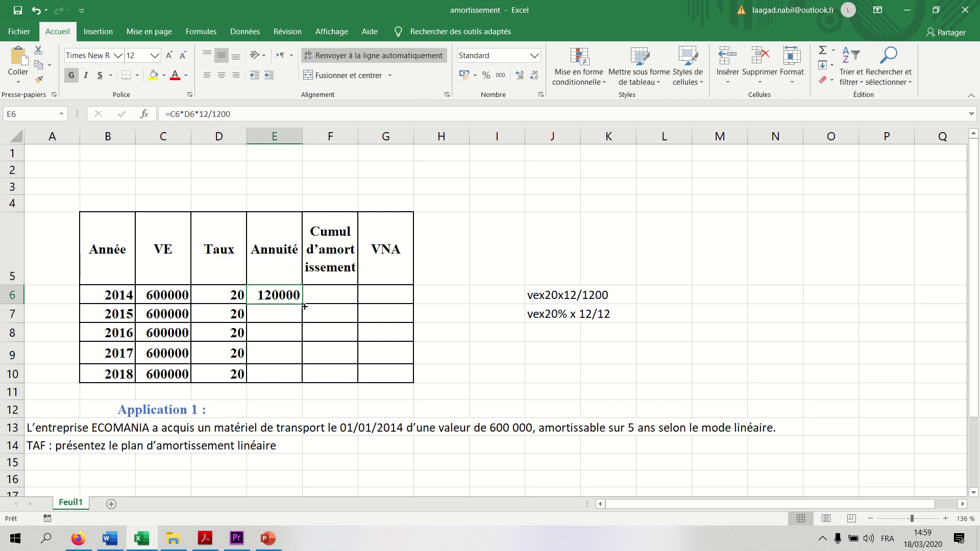
{"action": "left_click_drag", "start_coordinate": [302, 304], "coordinate": [291, 378]}
Check the Annuité formula of each year from 2014 to 2018
{"action": "left_click", "coordinate": [275, 303]}
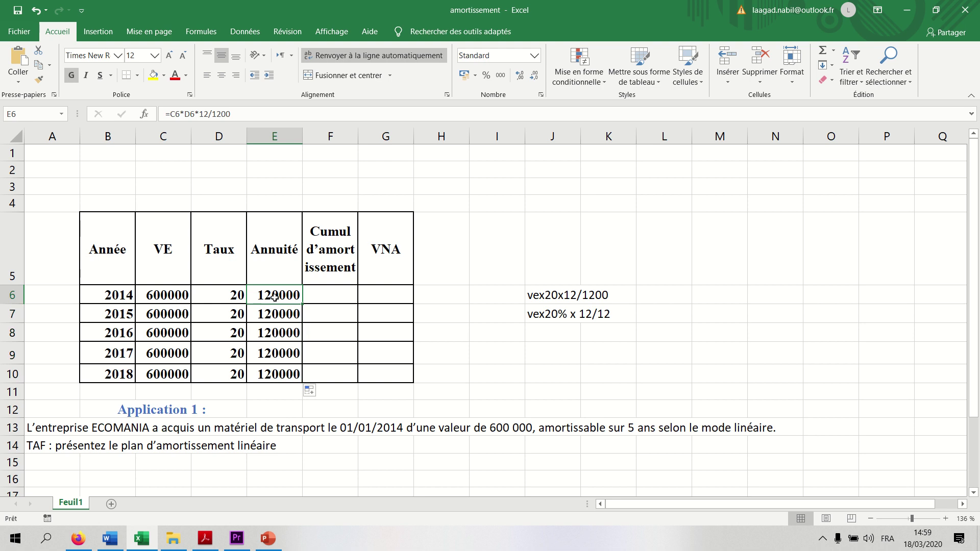
{"action": "left_click", "coordinate": [286, 316]}
{"action": "left_click", "coordinate": [287, 328]}
{"action": "left_click", "coordinate": [285, 345]}
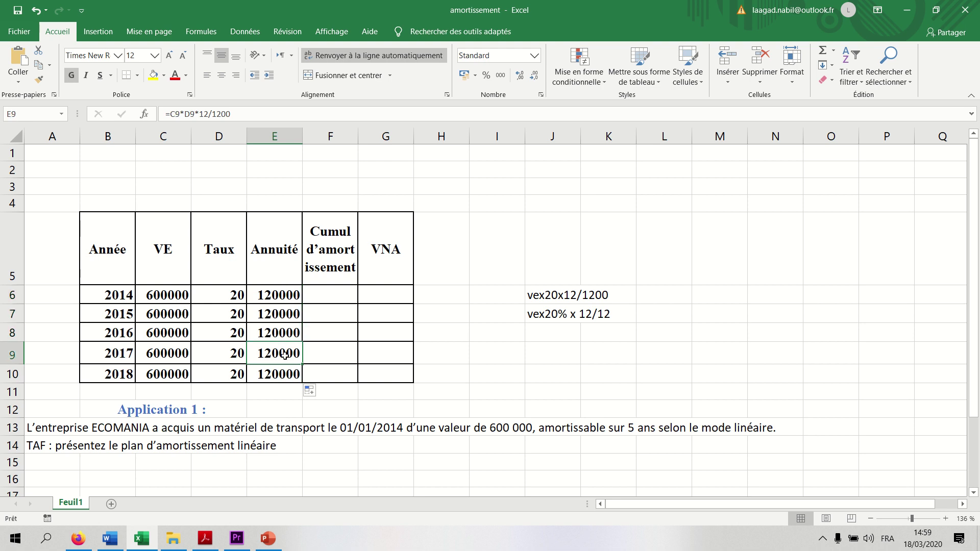
{"action": "left_click", "coordinate": [285, 368]}
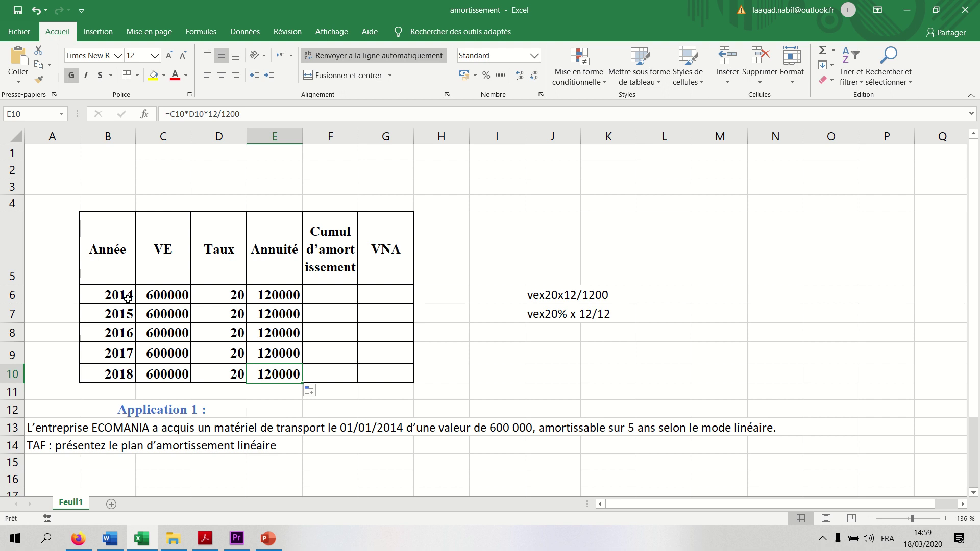
{"action": "left_click", "coordinate": [275, 299]}
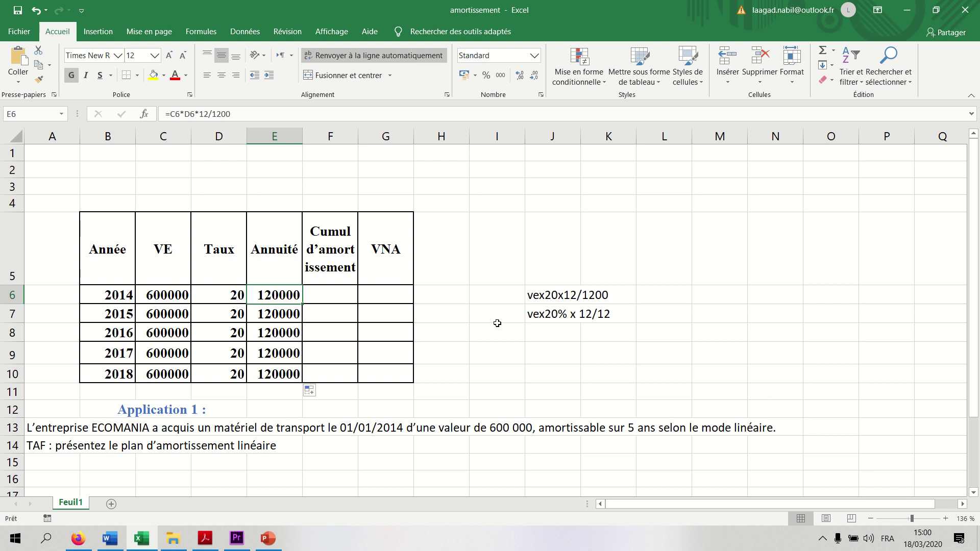
Set the 2014 Cumul d'amortissement in F6 equal to that year's Annuité with =E6
{"action": "left_click", "coordinate": [342, 297]}
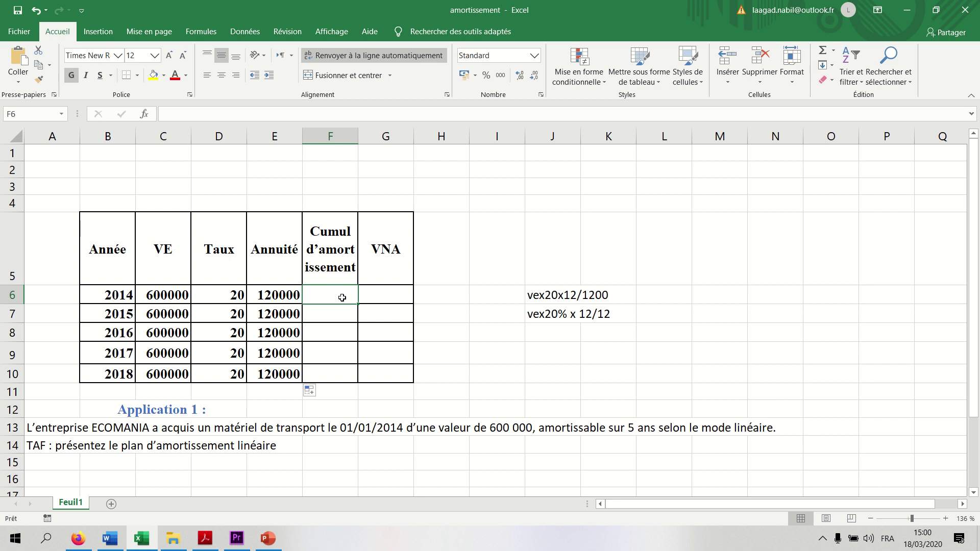
{"action": "type", "text": "="}
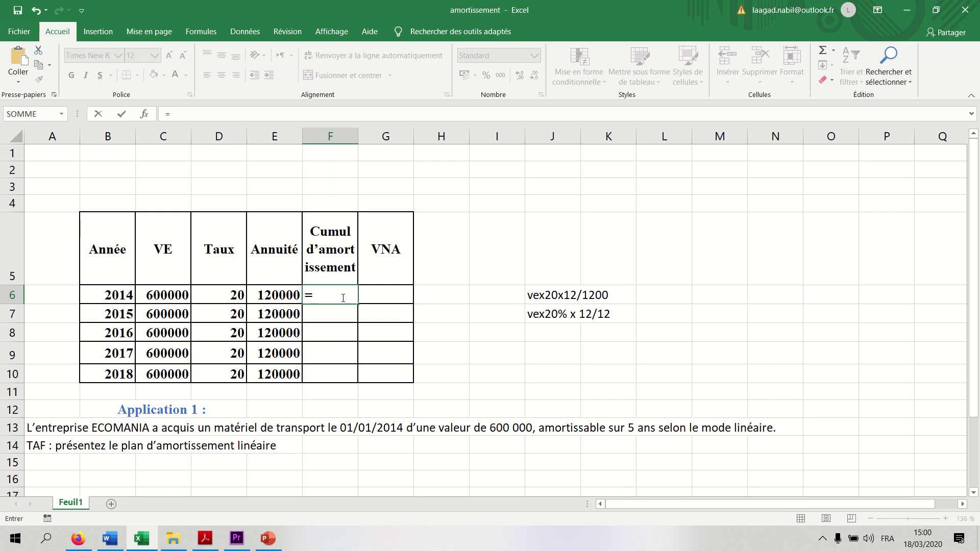
{"action": "left_click", "coordinate": [284, 296]}
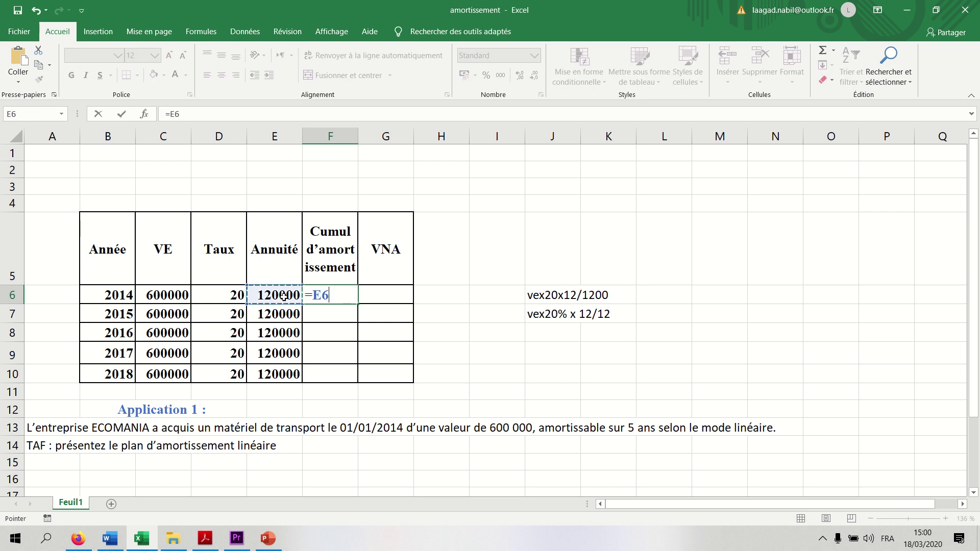
{"action": "key", "text": "Return"}
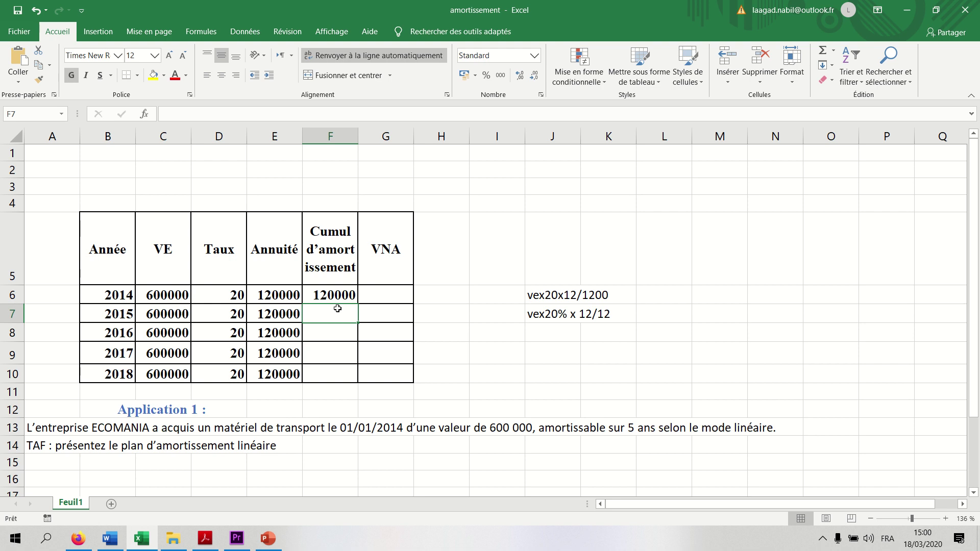
Calculate the 2015 Cumul d'amortissement in F7 with =F6+E7
{"action": "type", "text": "="}
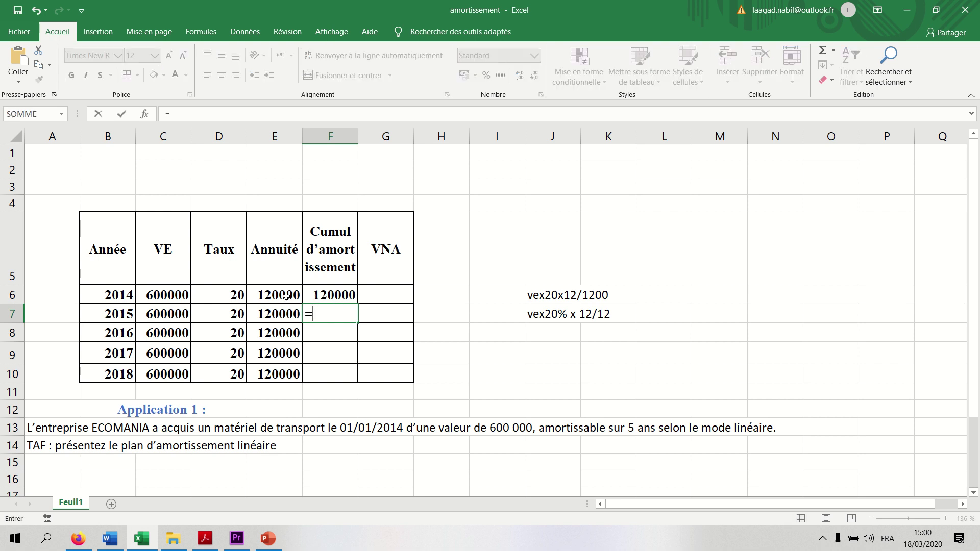
{"action": "left_click", "coordinate": [321, 298]}
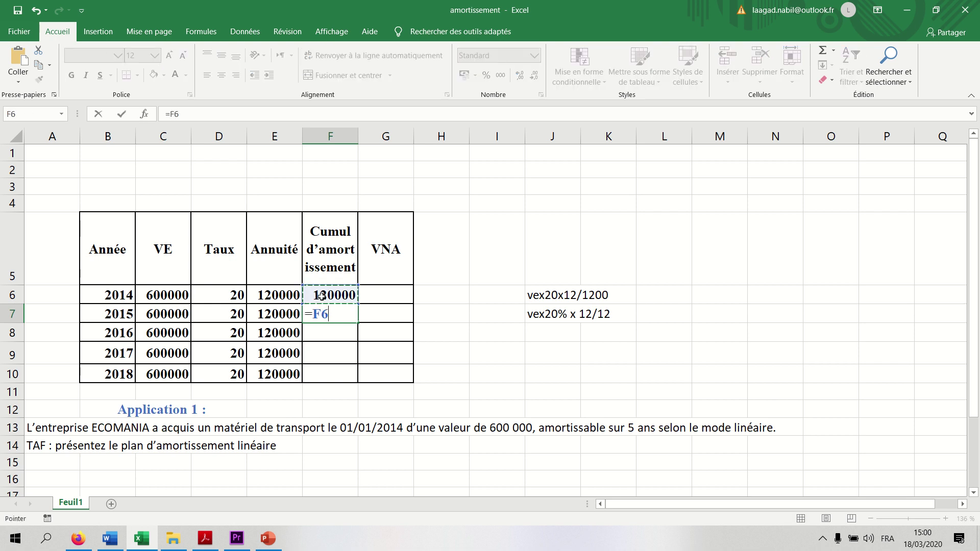
{"action": "type", "text": "+"}
{"action": "left_click", "coordinate": [276, 313]}
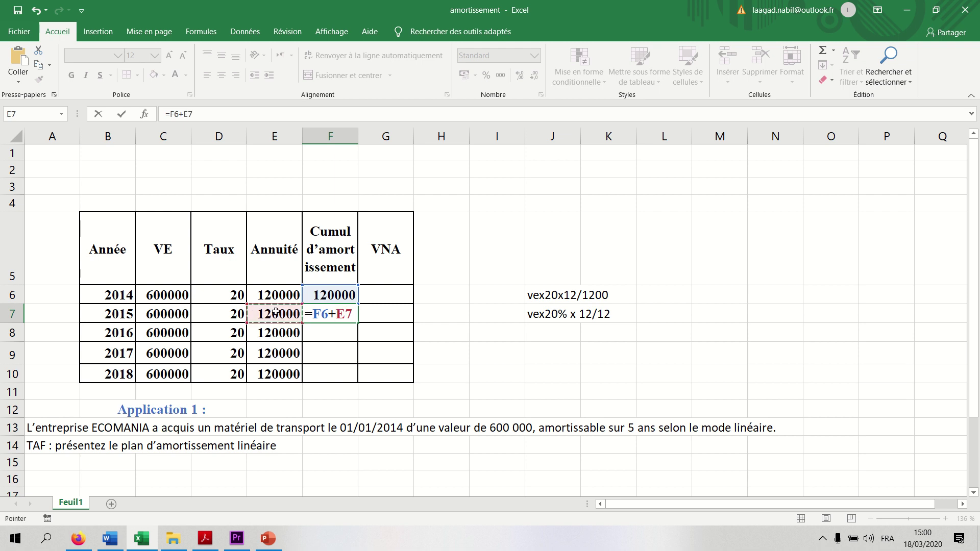
{"action": "key", "text": "Return"}
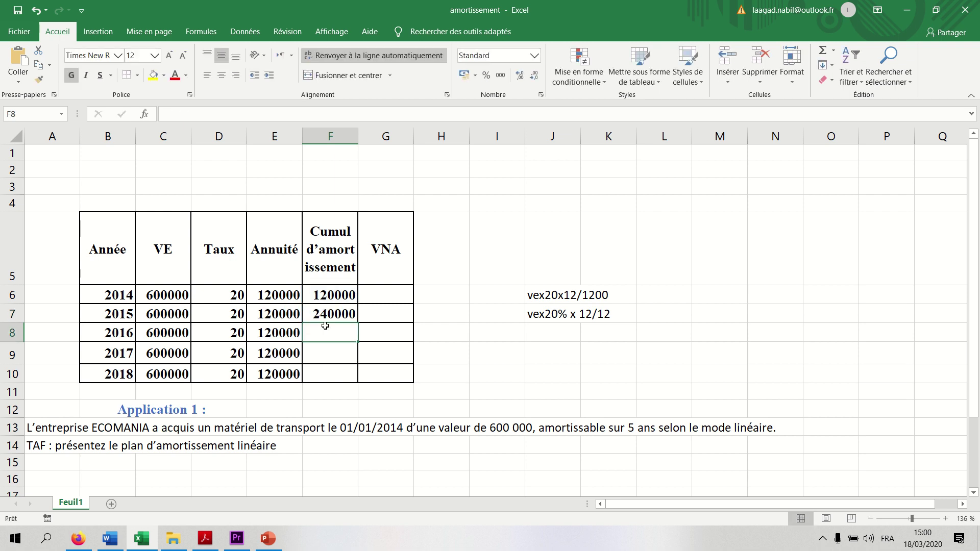
Calculate the 2016 Cumul d'amortissement in F8 with =F7+E8
{"action": "type", "text": "="}
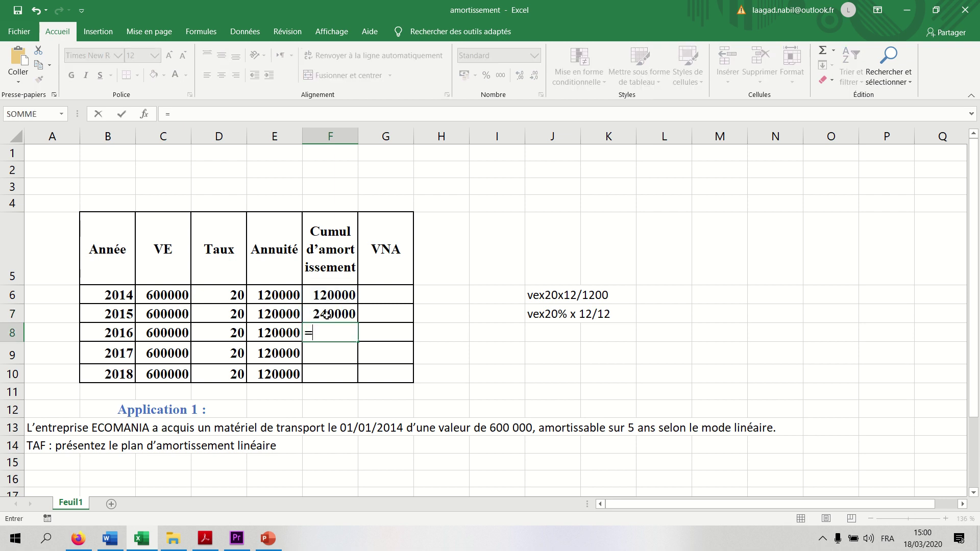
{"action": "left_click", "coordinate": [327, 313]}
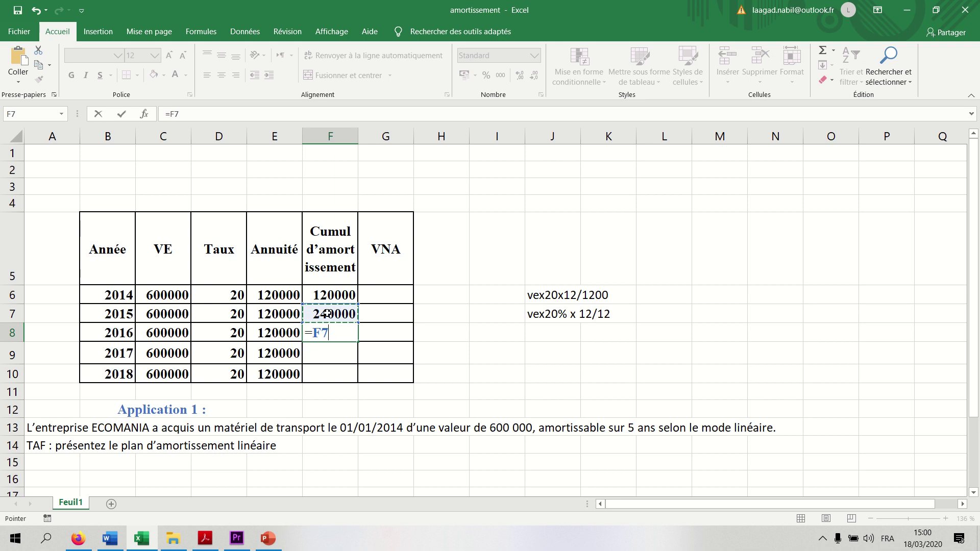
{"action": "type", "text": "+"}
{"action": "left_click", "coordinate": [283, 333]}
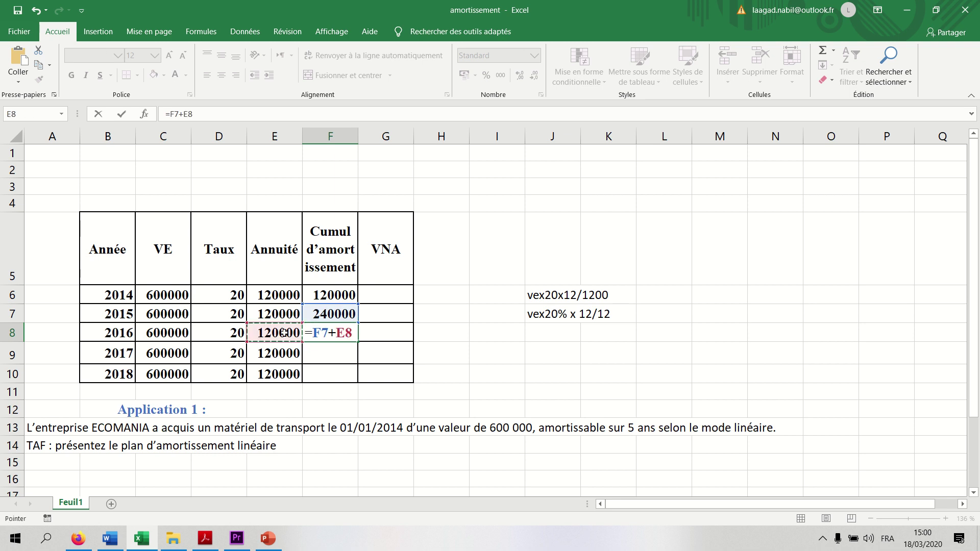
{"action": "key", "text": "Return"}
Calculate the 2017 Cumul d'amortissement in F9 with =F8+E9
{"action": "type", "text": "="}
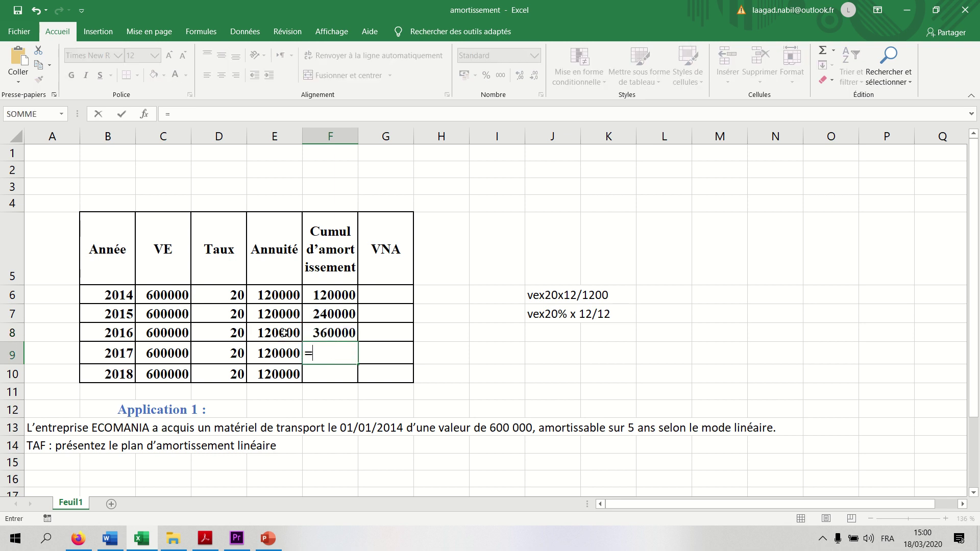
{"action": "left_click", "coordinate": [334, 333]}
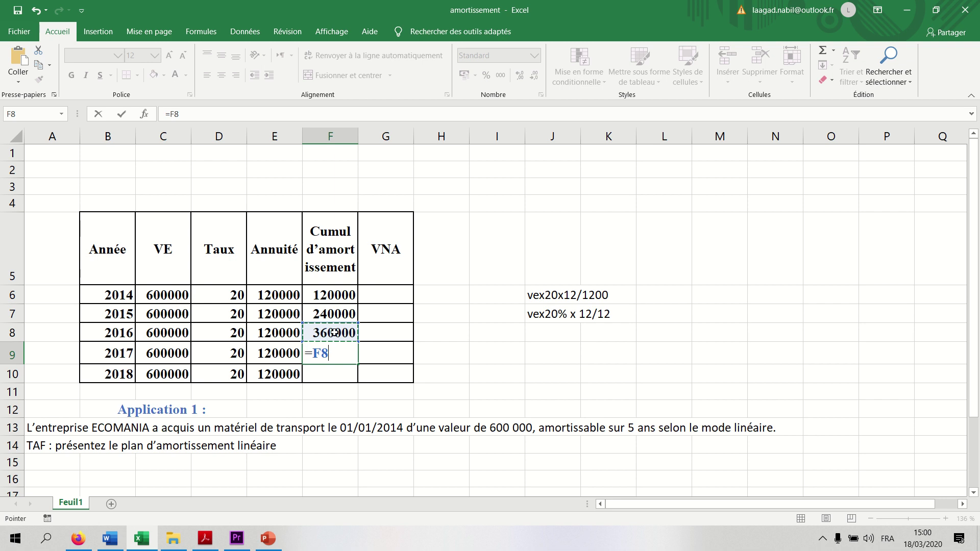
{"action": "type", "text": "+"}
{"action": "left_click", "coordinate": [273, 352]}
{"action": "key", "text": "Return"}
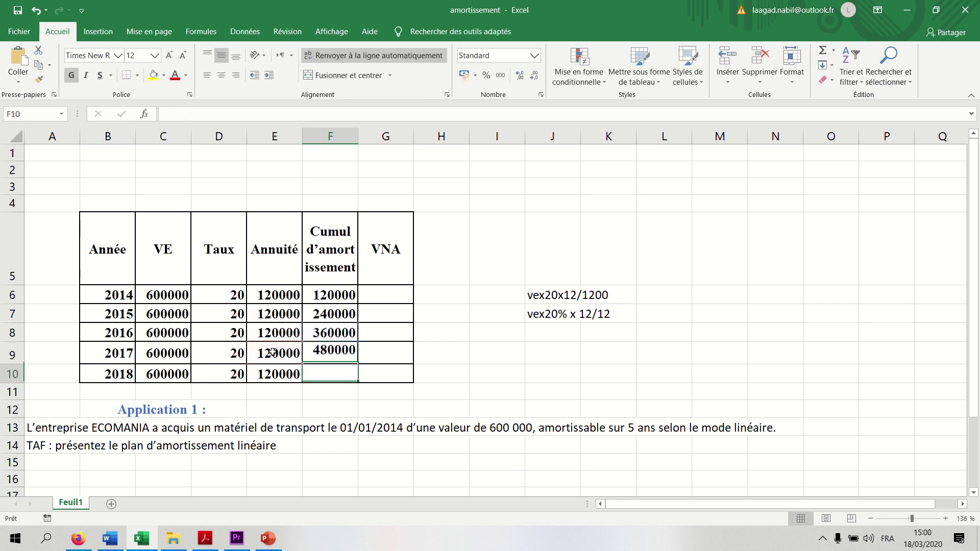
Calculate the 2018 Cumul d'amortissement in F10 with =F9+E10 and compare it with the VE in C6
{"action": "type", "text": "="}
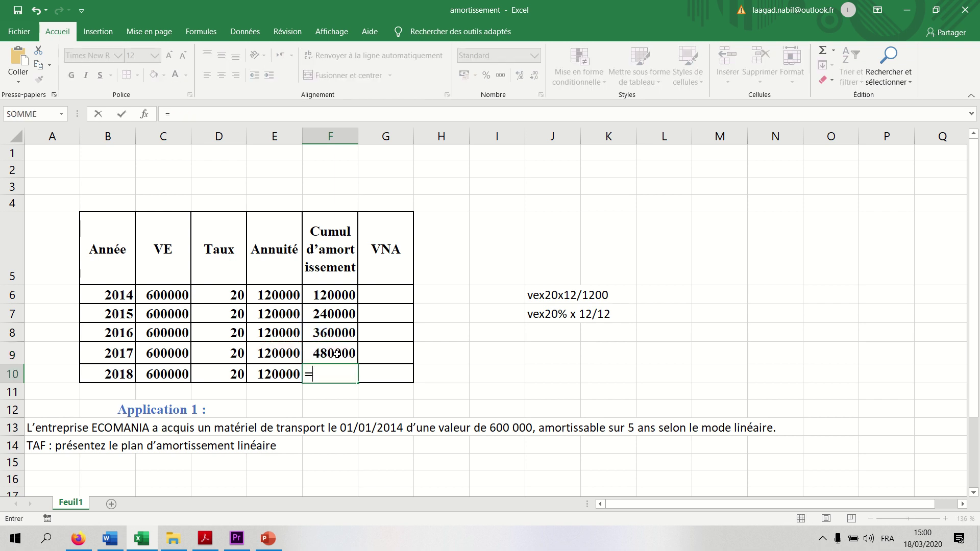
{"action": "left_click", "coordinate": [337, 353]}
{"action": "type", "text": "+"}
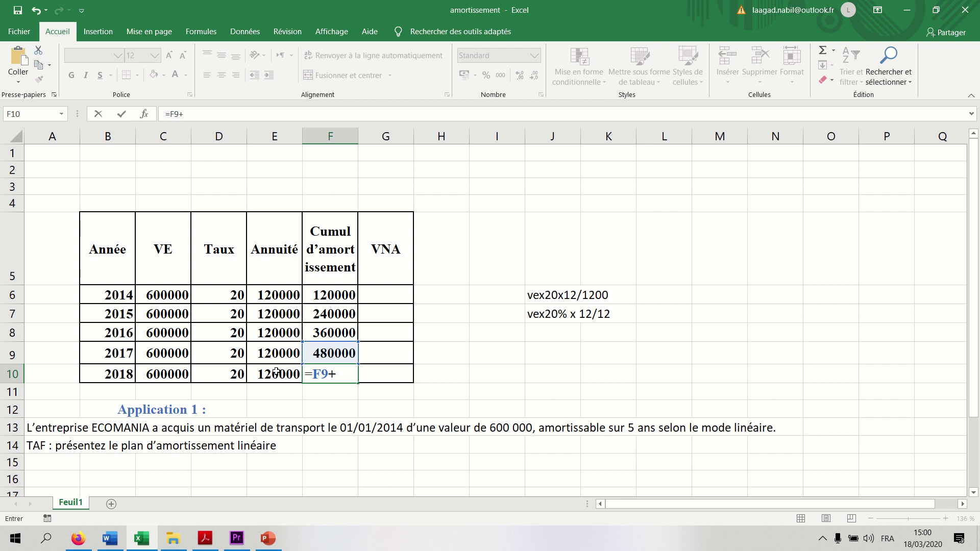
{"action": "left_click", "coordinate": [275, 374]}
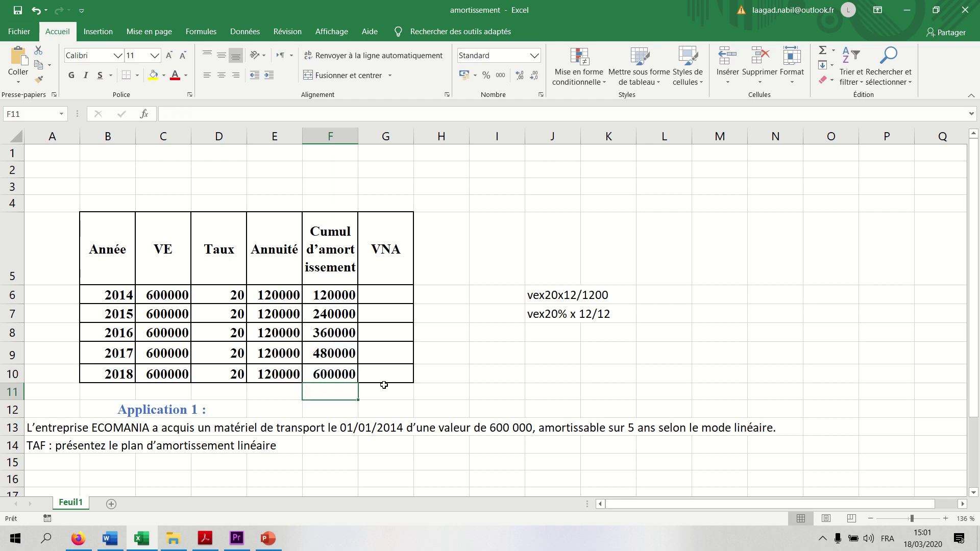
{"action": "left_click", "coordinate": [327, 373]}
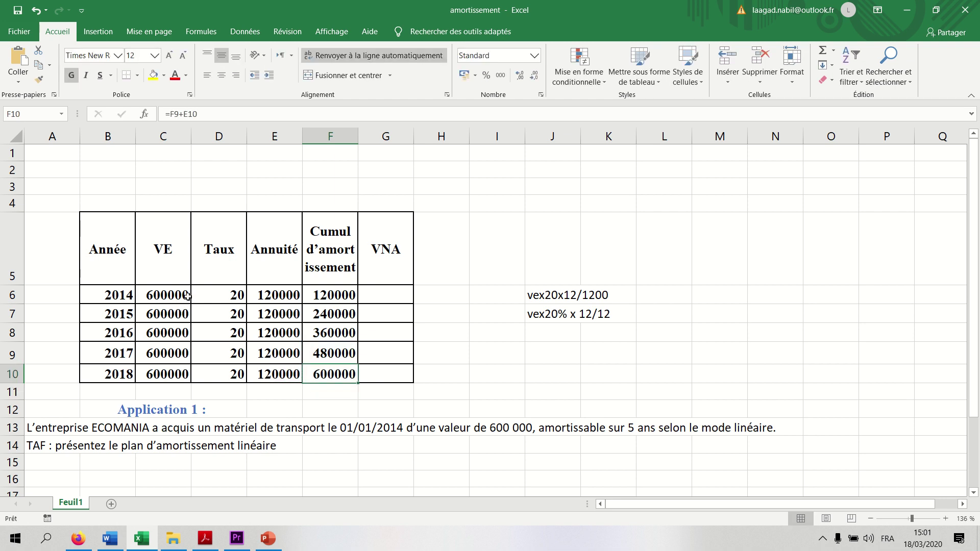
{"action": "left_click", "coordinate": [172, 295]}
{"action": "left_click", "coordinate": [346, 376]}
Calculate the 2014 VNA in G6 with =C6-E6
{"action": "left_click", "coordinate": [393, 295]}
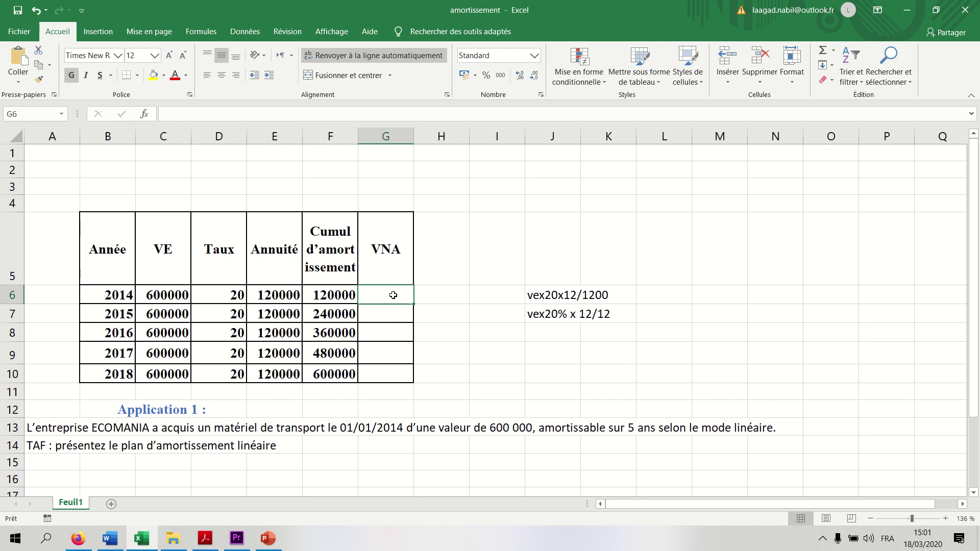
{"action": "type", "text": "="}
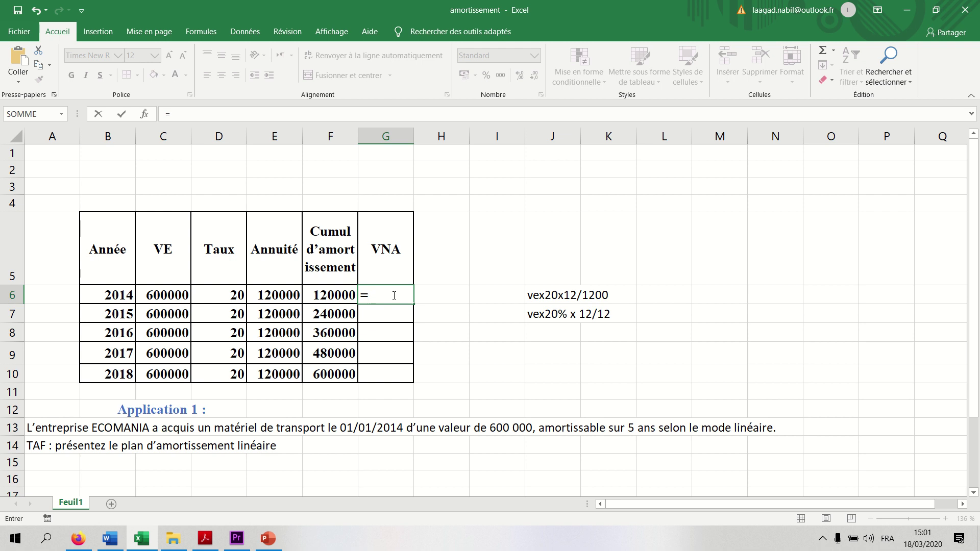
{"action": "left_click", "coordinate": [172, 296]}
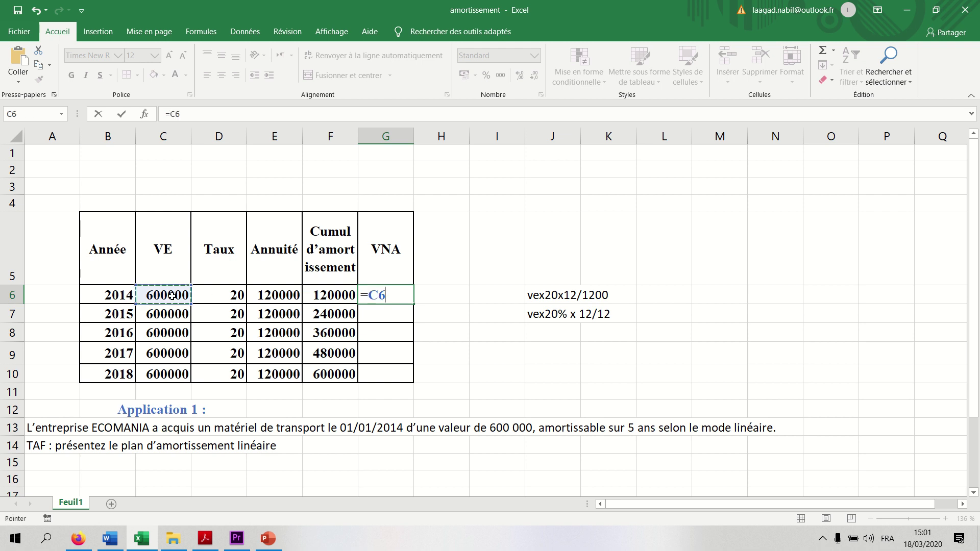
{"action": "type", "text": "-"}
{"action": "left_click", "coordinate": [261, 297]}
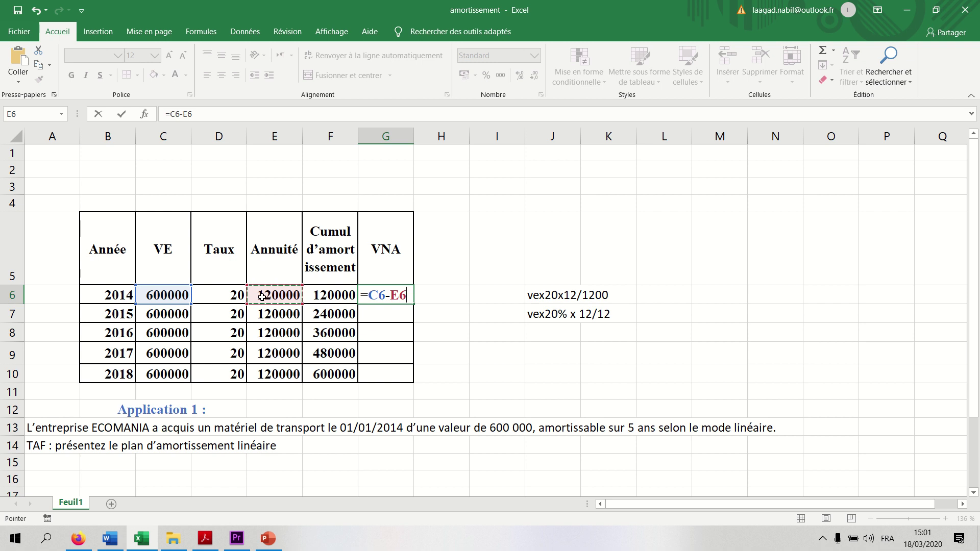
{"action": "key", "text": "Return"}
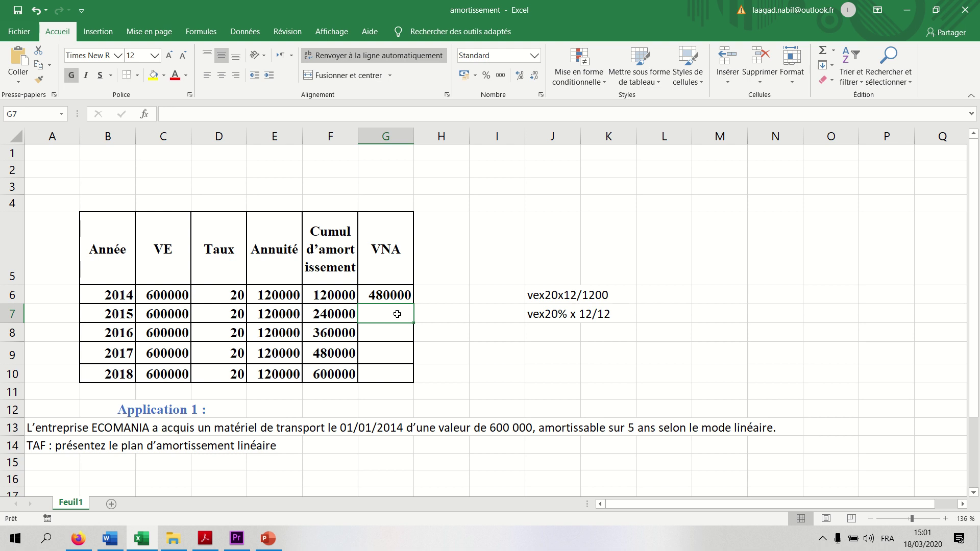
Calculate the 2015 VNA in G7 by subtracting the cumulative depreciation from the VE with =C6-F7
{"action": "type", "text": "="}
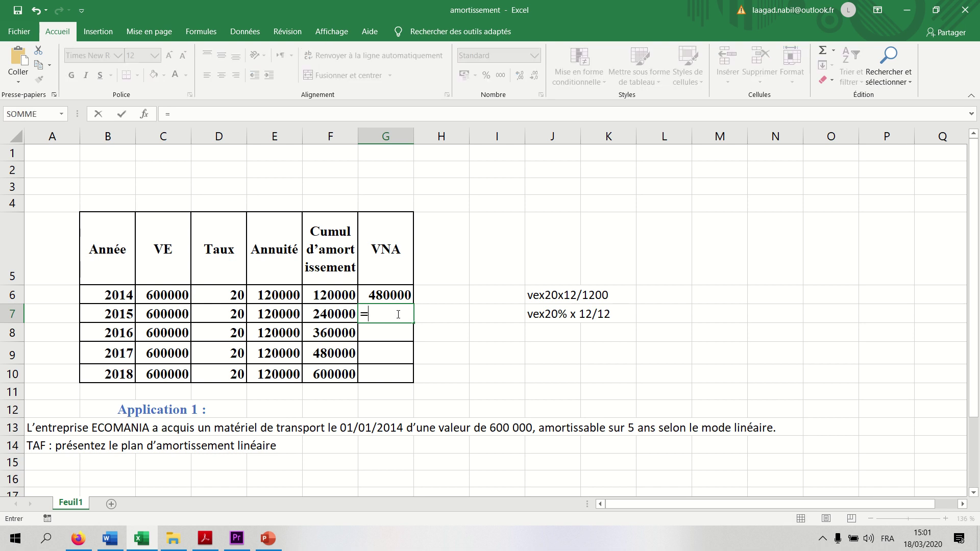
{"action": "left_click", "coordinate": [164, 297]}
{"action": "type", "text": "-"}
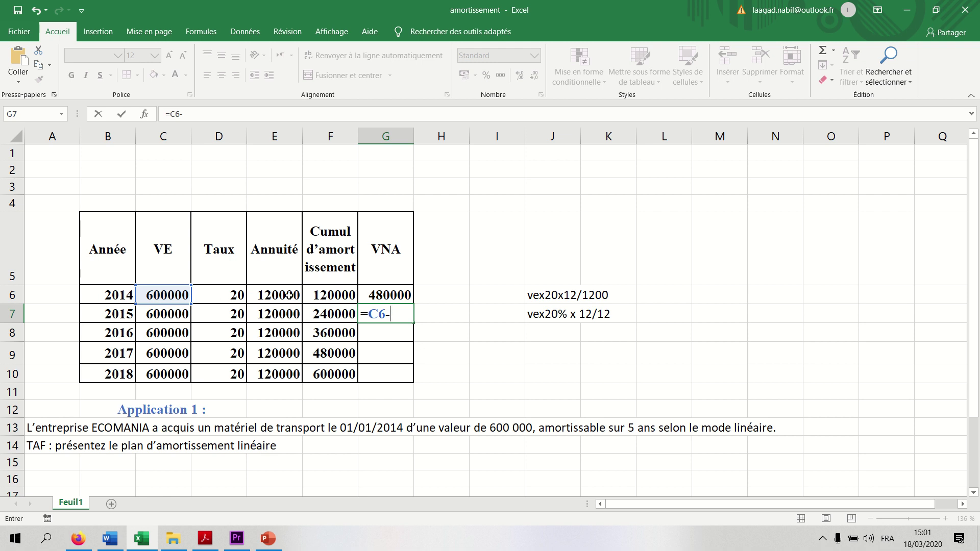
{"action": "left_click", "coordinate": [328, 315]}
{"action": "key", "text": "Return"}
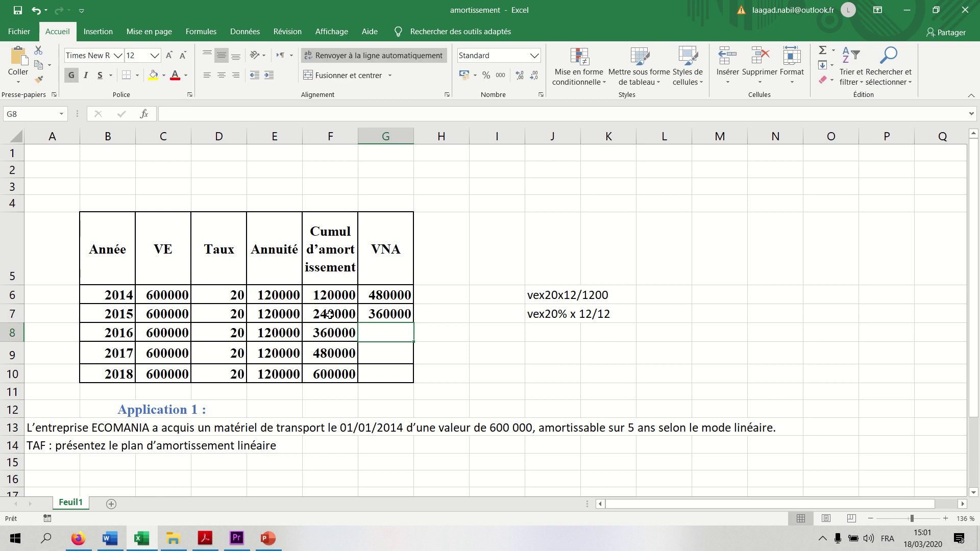
Write the note "vna = ve - cumul d'amortisse" in I5 and widen column I to fit it better
{"action": "left_click", "coordinate": [500, 255]}
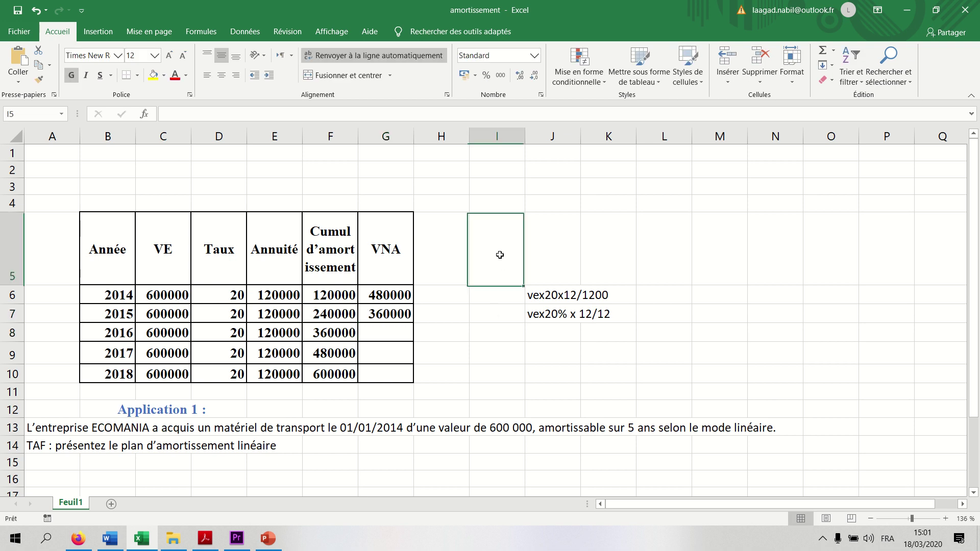
{"action": "type", "text": "vna "}
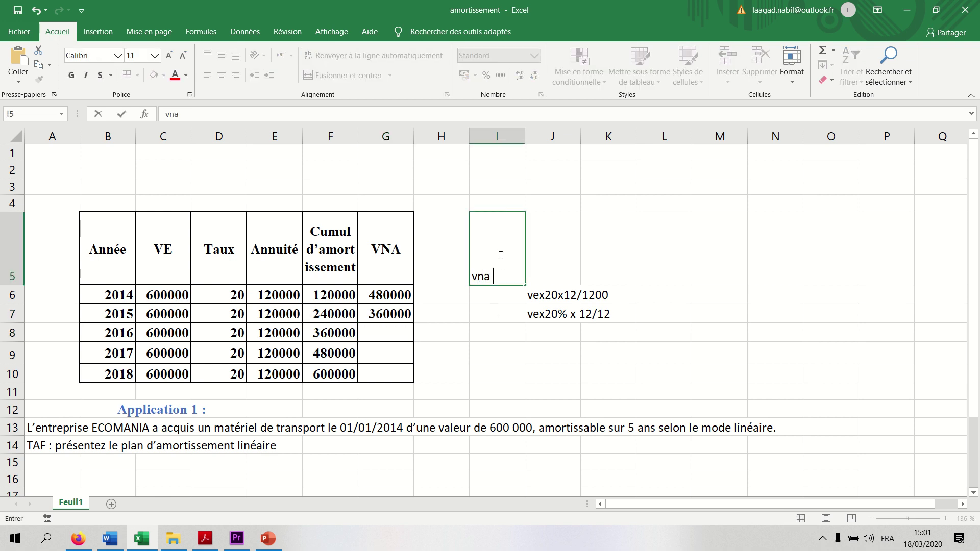
{"action": "type", "text": "= ve - cumul d"}
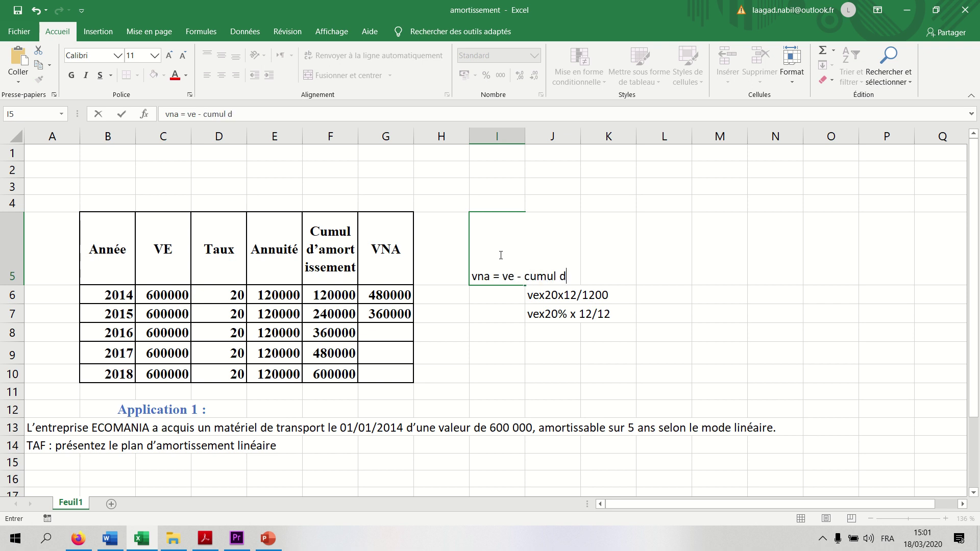
{"action": "type", "text": "'amortisse"}
{"action": "left_click", "coordinate": [495, 336]}
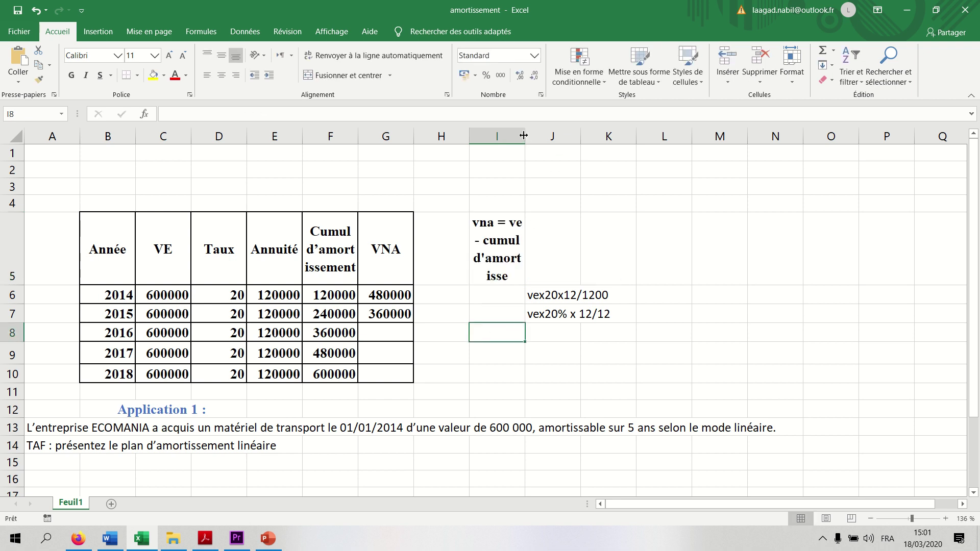
{"action": "left_click_drag", "start_coordinate": [524, 135], "coordinate": [553, 135]}
{"action": "left_click", "coordinate": [518, 276]}
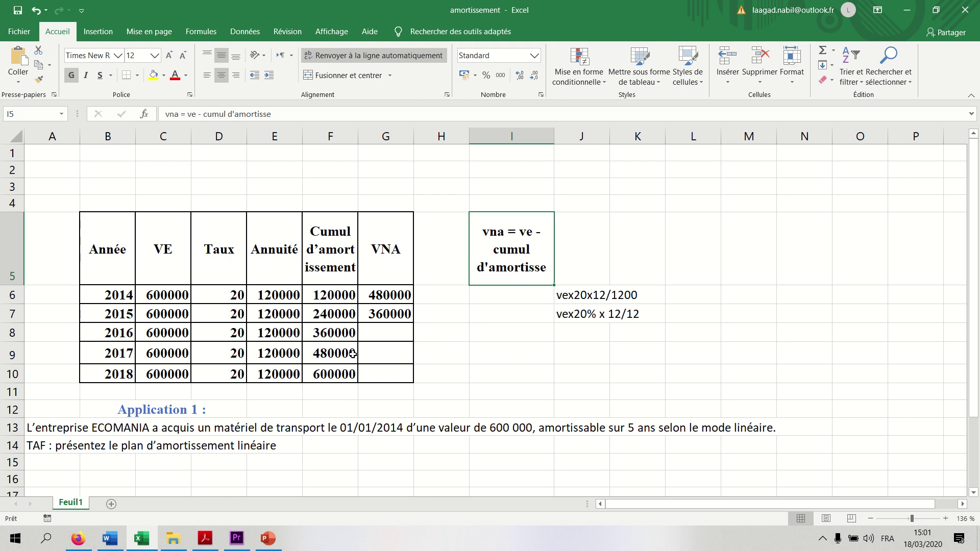
Calculate the 2016 VNA in G8 by subtracting the cumulative depreciation from the VE with =C6-F8
{"action": "type", "text": "="}
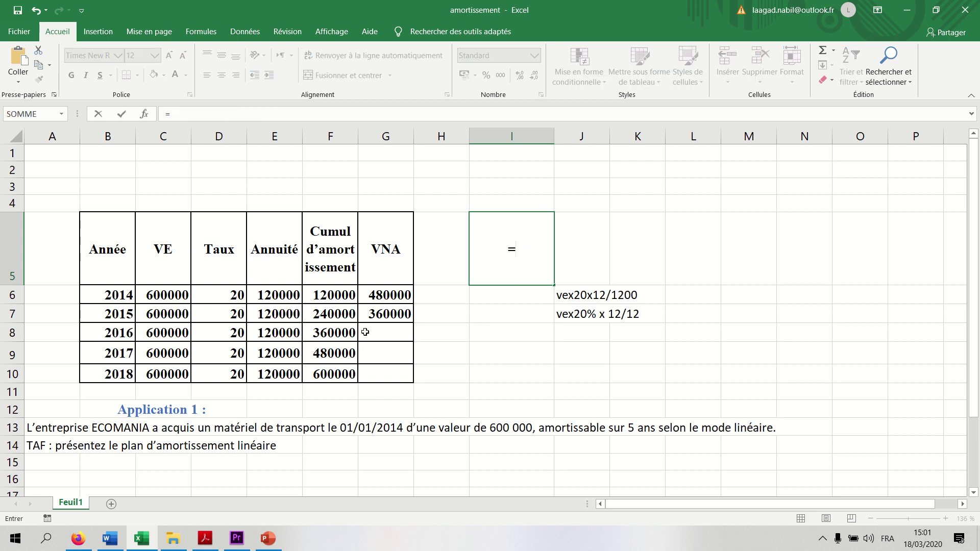
{"action": "key", "text": "Escape"}
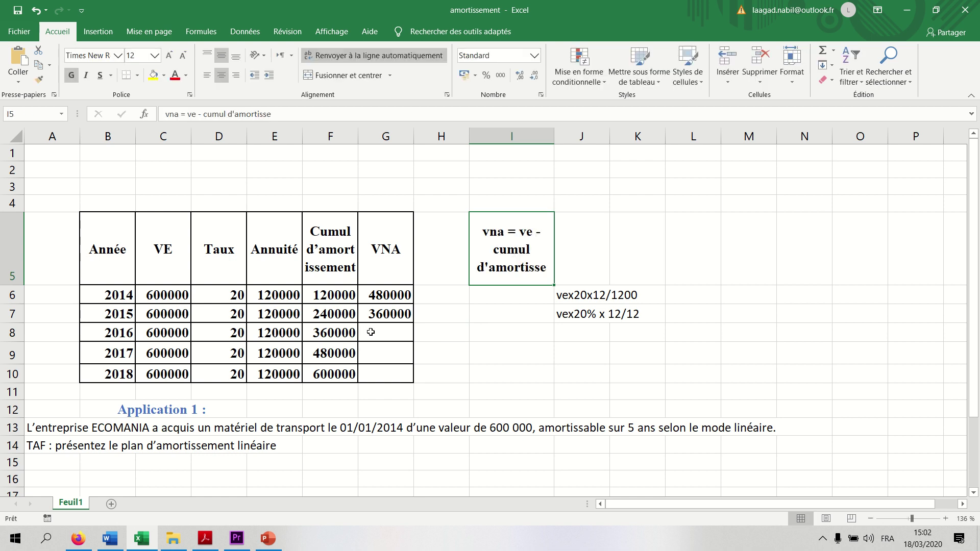
{"action": "left_click", "coordinate": [371, 332]}
{"action": "type", "text": "="}
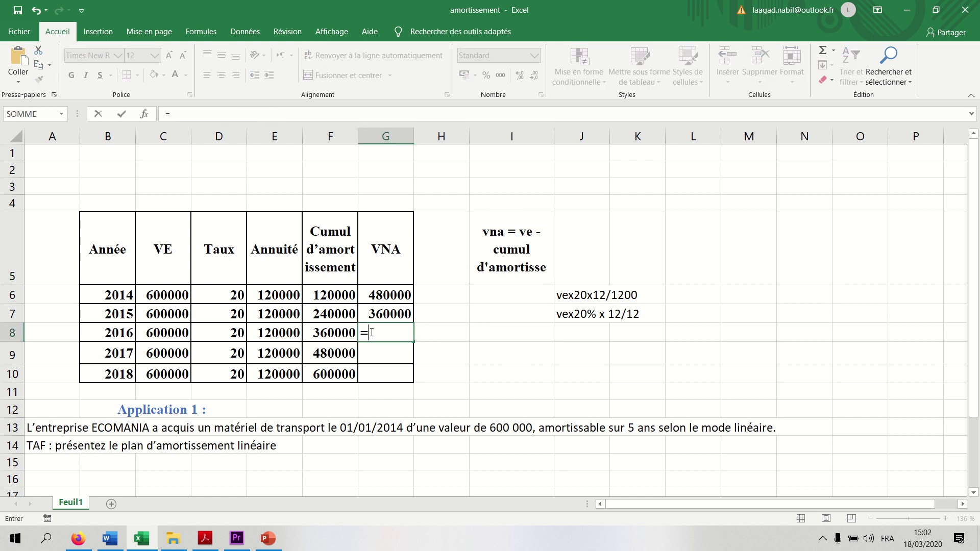
{"action": "left_click", "coordinate": [152, 295]}
{"action": "type", "text": "-"}
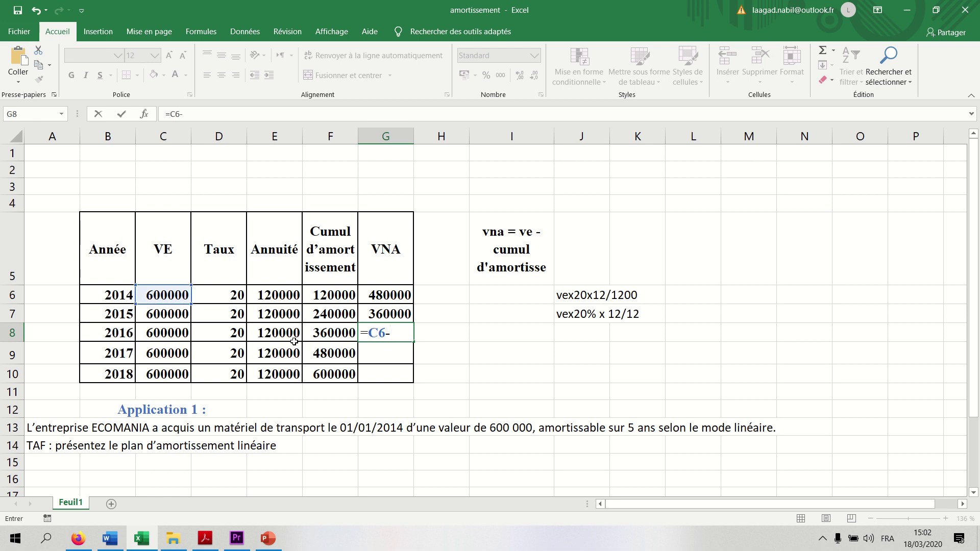
{"action": "left_click", "coordinate": [345, 332]}
{"action": "key", "text": "Return"}
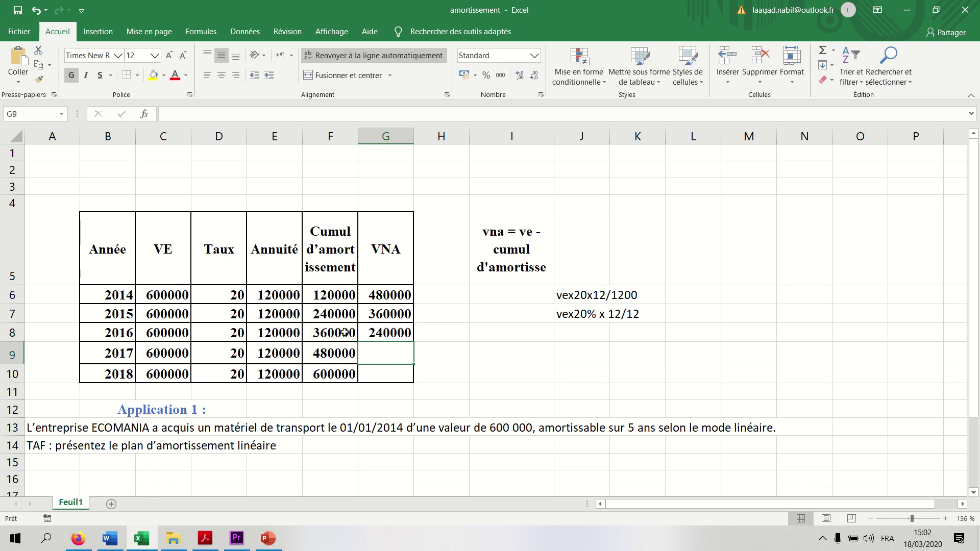
Calculate the 2017 VNA in G9 by subtracting that year's cumulative depreciation from the VE with =C6-F9
{"action": "type", "text": "="}
{"action": "left_click", "coordinate": [174, 296]}
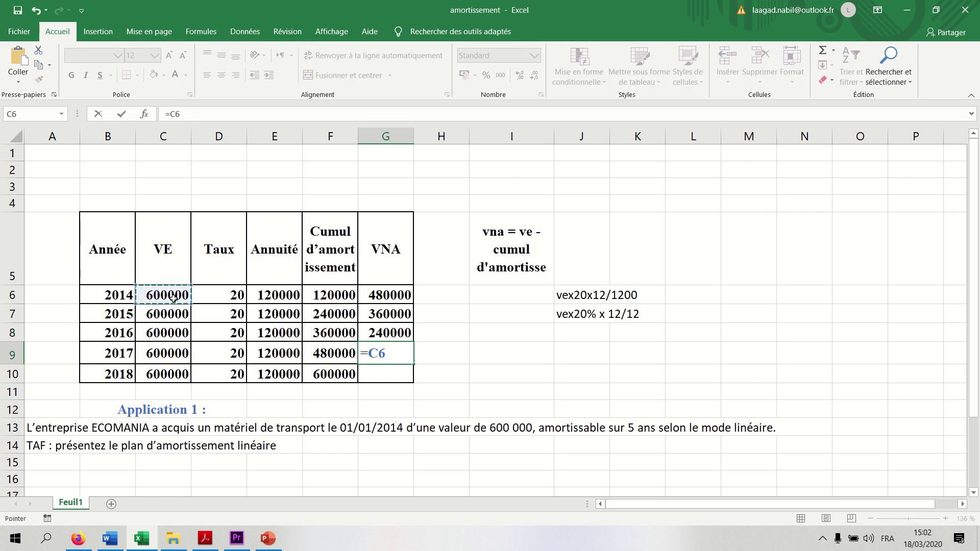
{"action": "type", "text": "-"}
{"action": "left_click", "coordinate": [318, 348]}
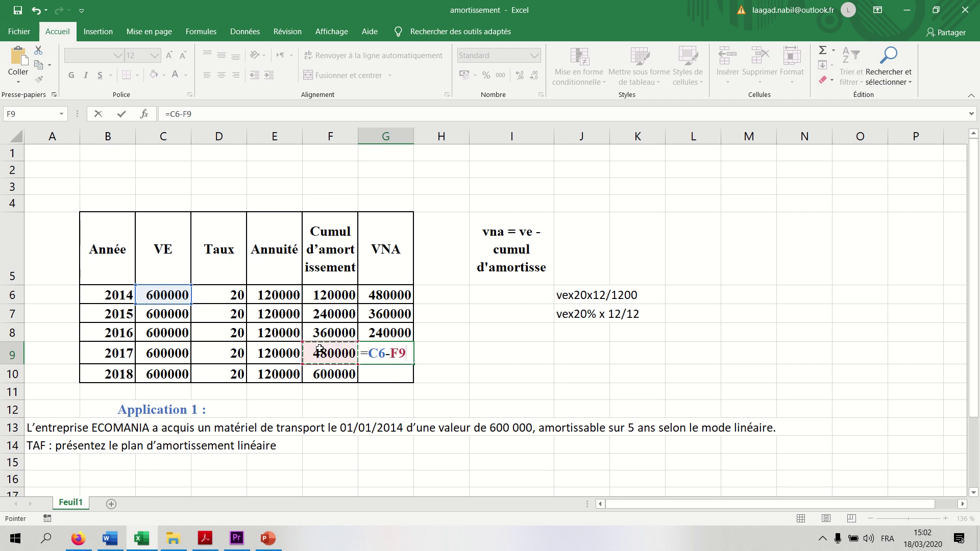
{"action": "key", "text": "Return"}
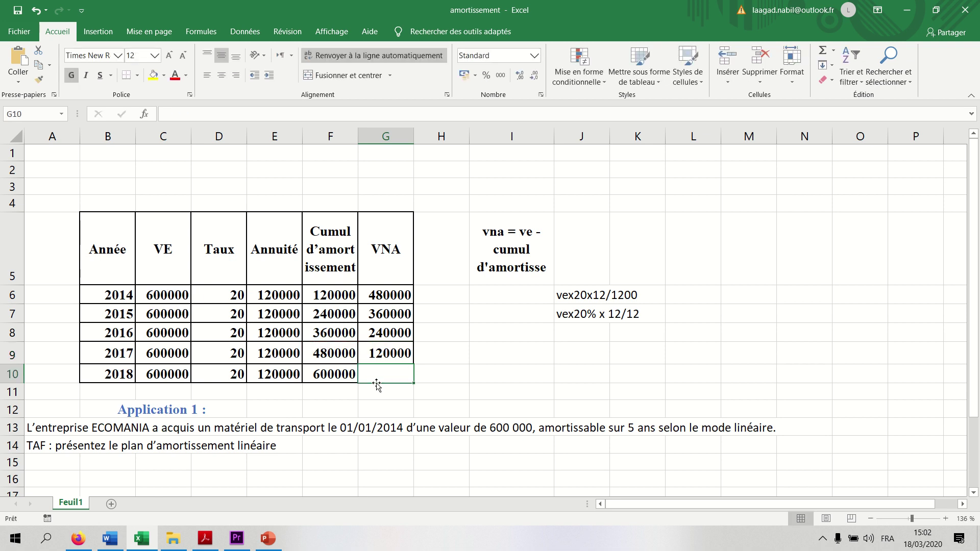
Calculate the 2018 VNA in G10 by subtracting the final cumulative depreciation from the VE with =C6-F10
{"action": "type", "text": "="}
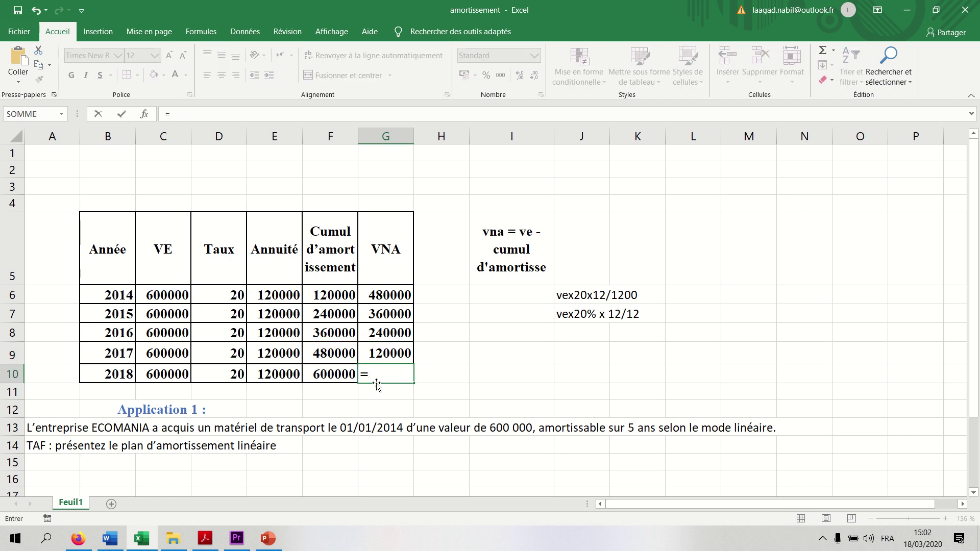
{"action": "left_click", "coordinate": [179, 300]}
{"action": "type", "text": "-"}
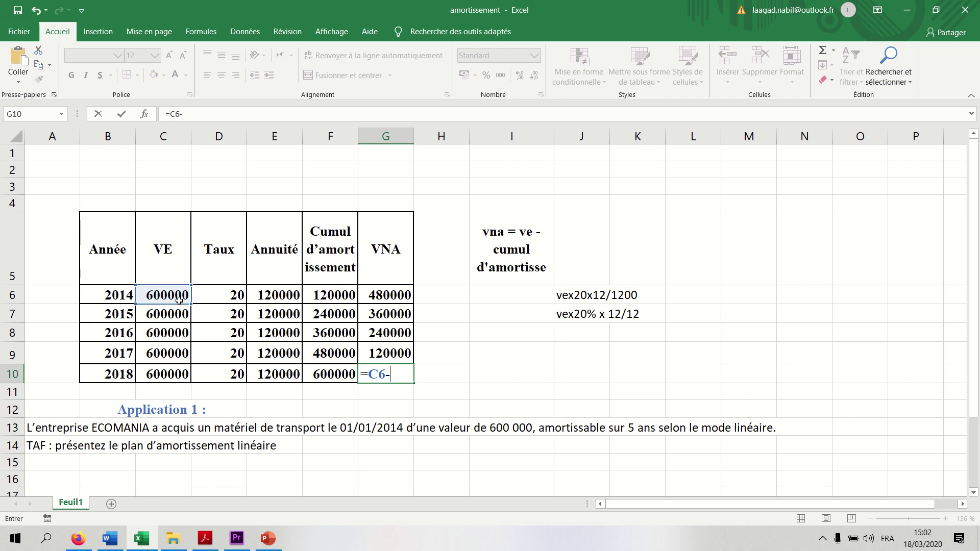
{"action": "left_click", "coordinate": [326, 374]}
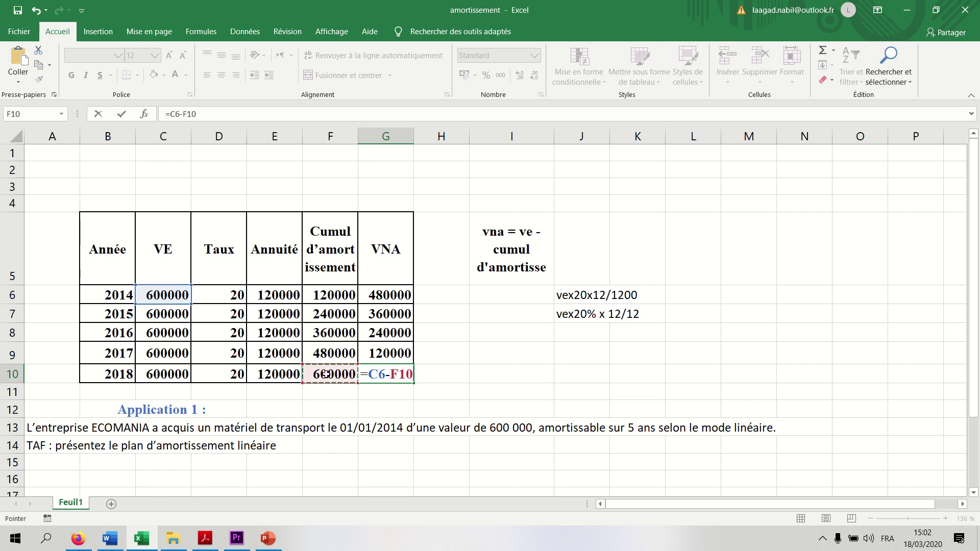
{"action": "key", "text": "Return"}
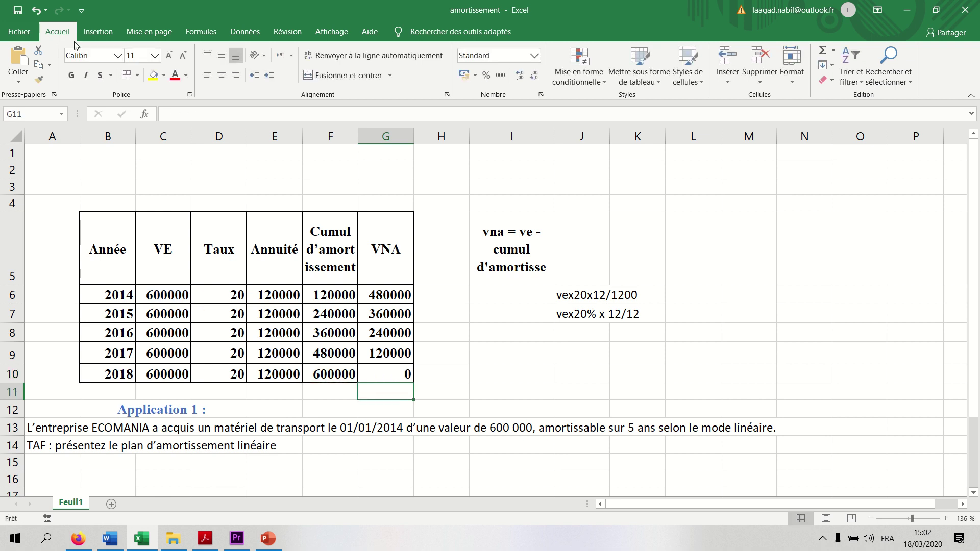
{"action": "left_click", "coordinate": [471, 381]}
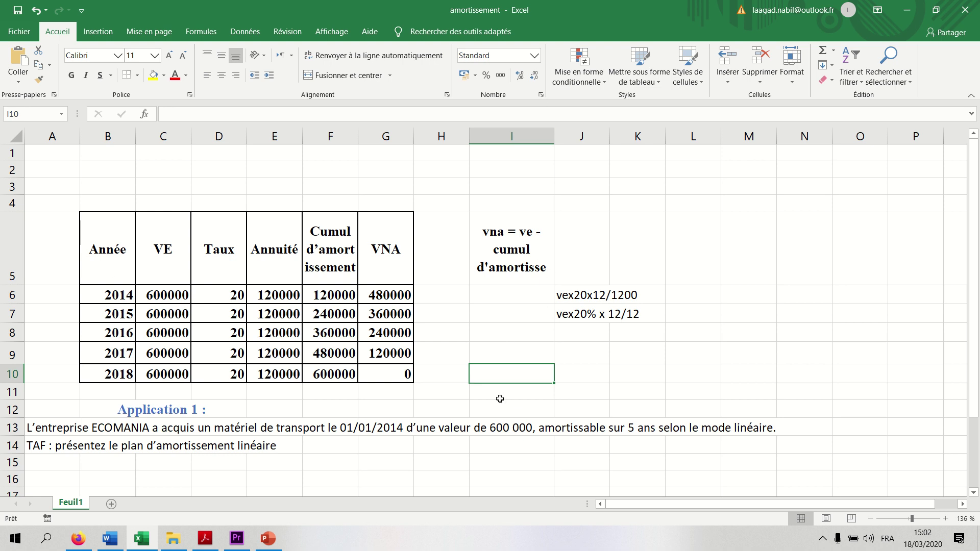
{"action": "mouse_move", "coordinate": [393, 4]}
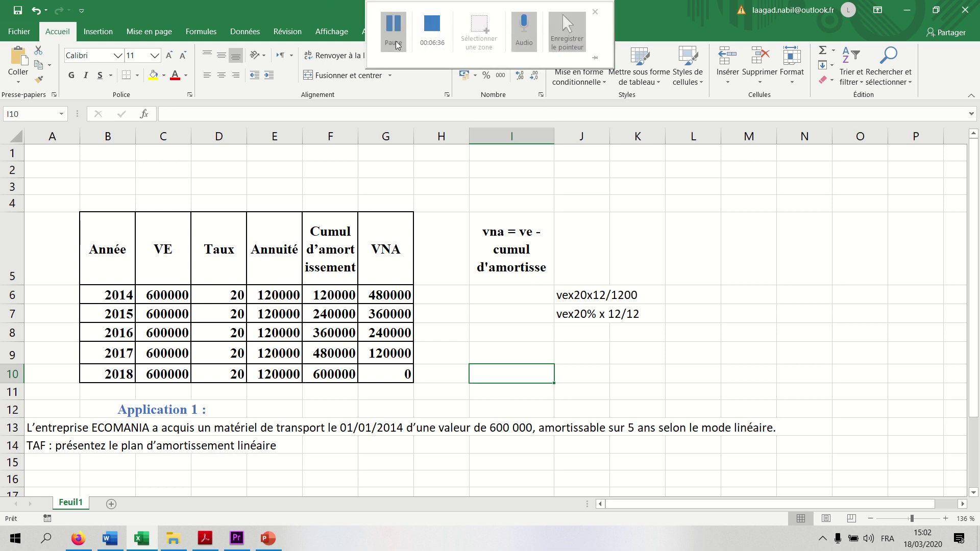